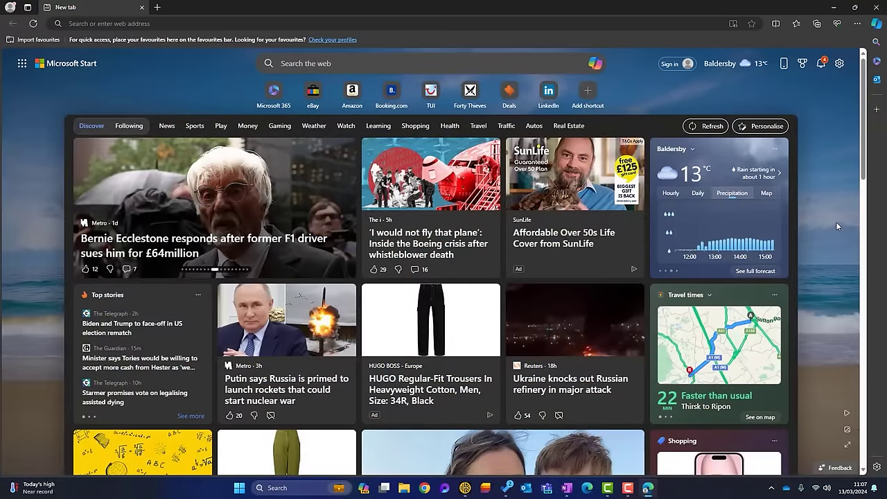
# - Open all four Work Applications collection pages as a tab group, then start a new tab
pyautogui.click(819, 24)
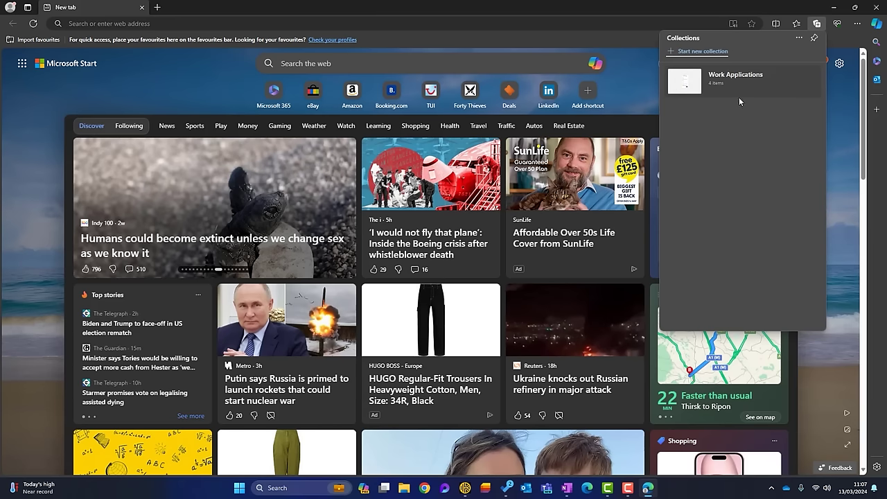
pyautogui.click(740, 83)
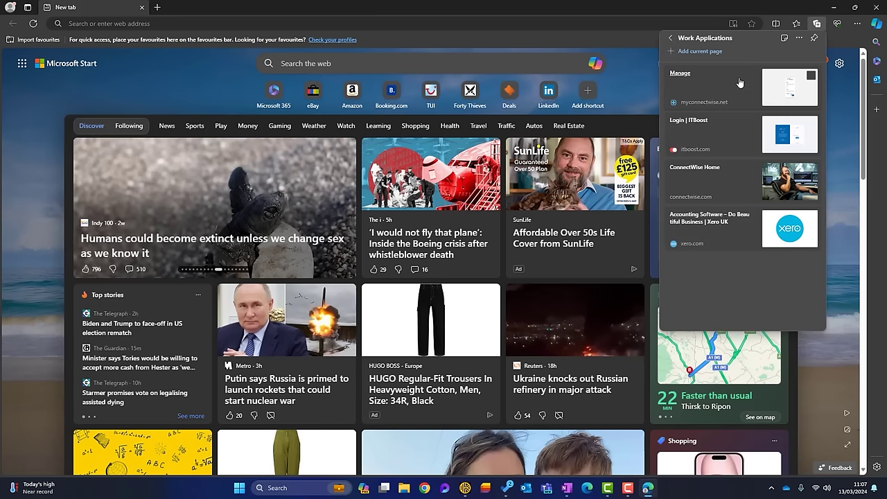
pyautogui.click(671, 39)
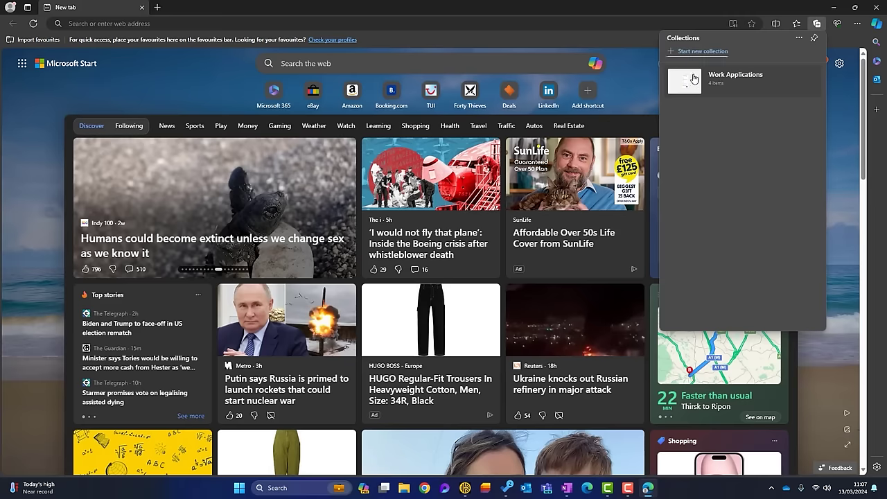
pyautogui.rightClick(751, 84)
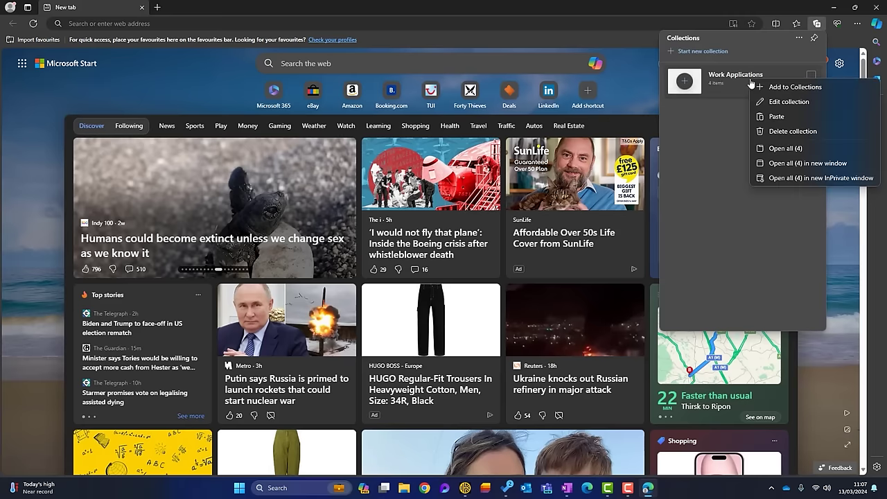
pyautogui.click(779, 147)
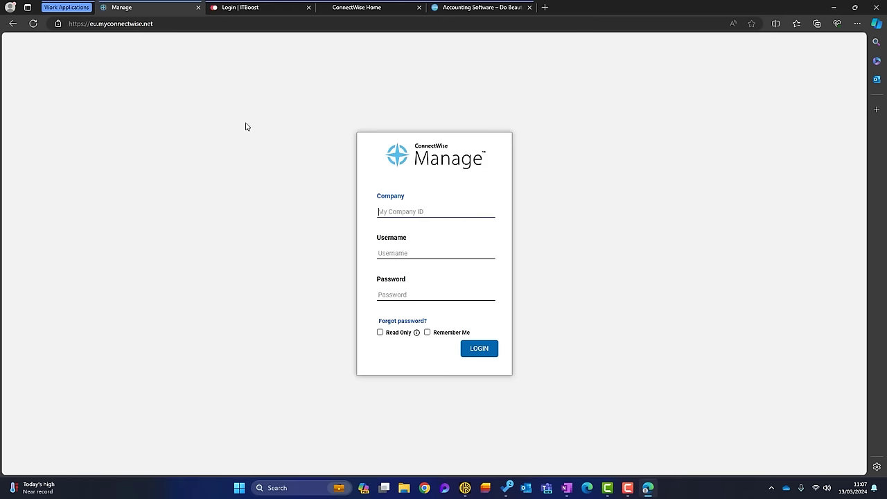
pyautogui.hotkey('ctrl', 't')
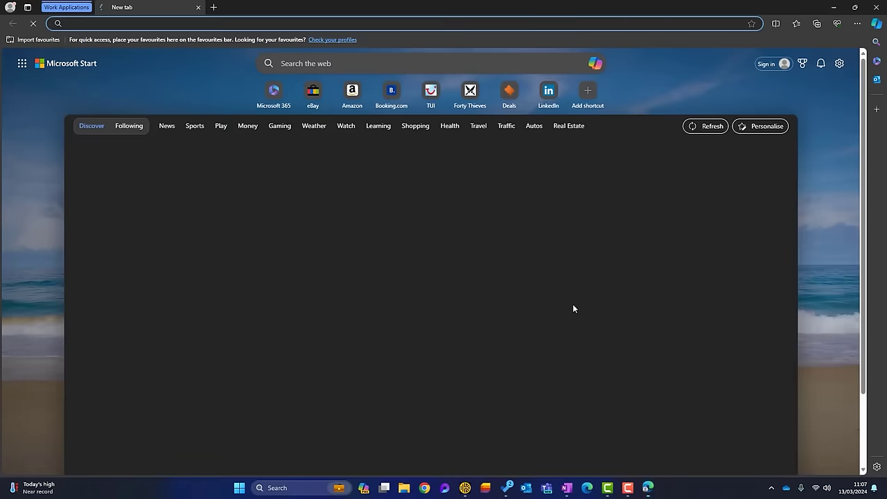
pyautogui.click(68, 9)
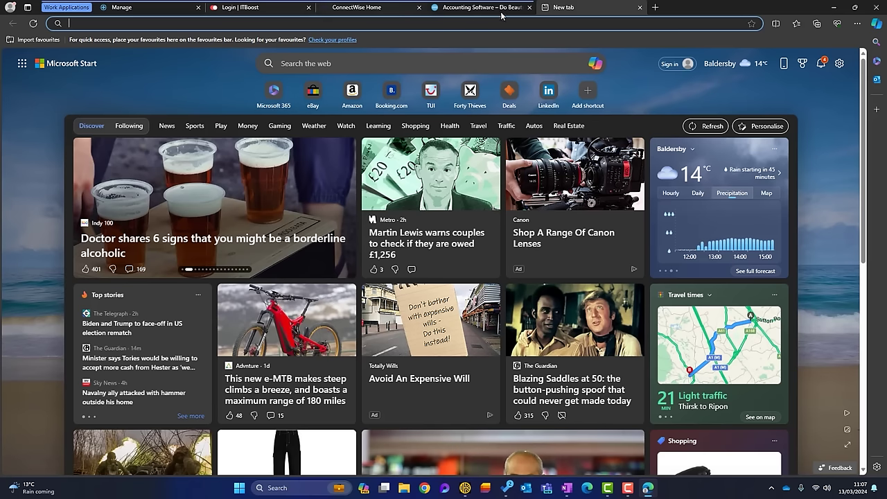
pyautogui.click(52, 8)
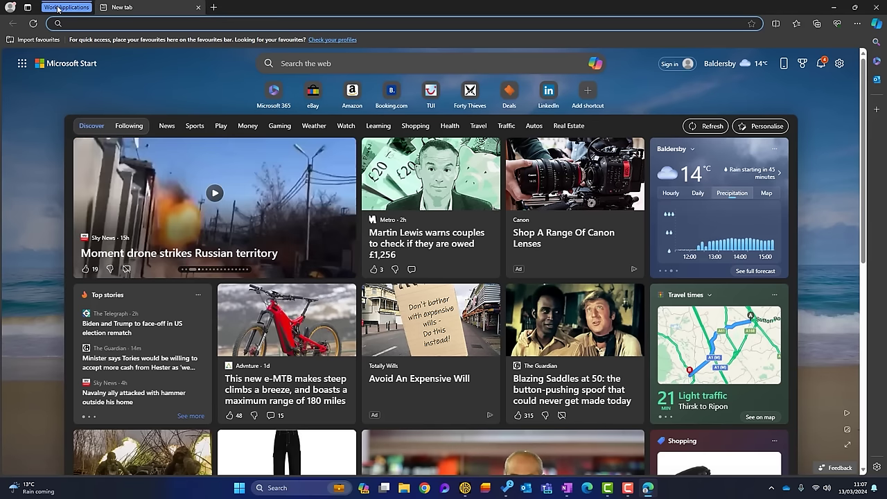
pyautogui.rightClick(58, 9)
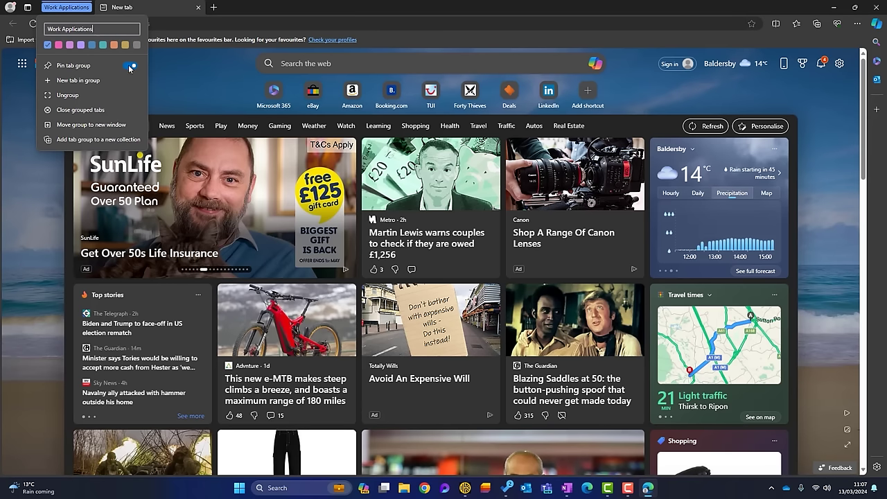
pyautogui.click(39, 173)
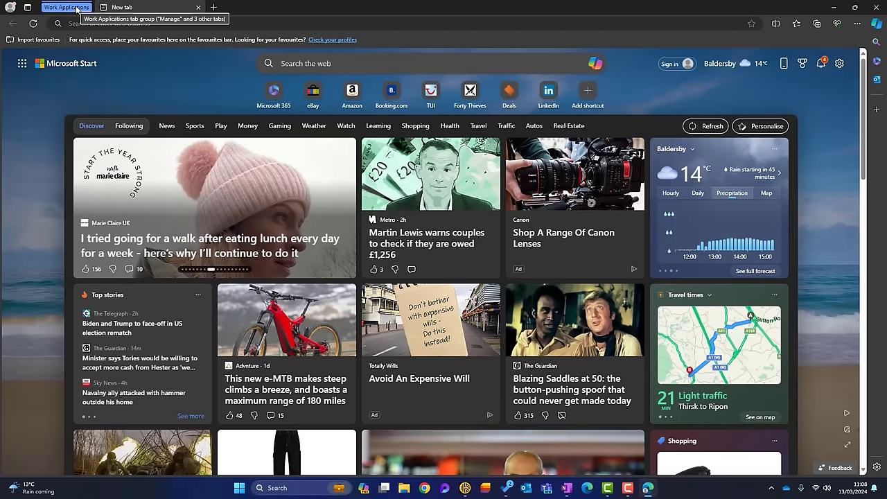
# - Create a new collection named 'London Hotels'
pyautogui.click(817, 25)
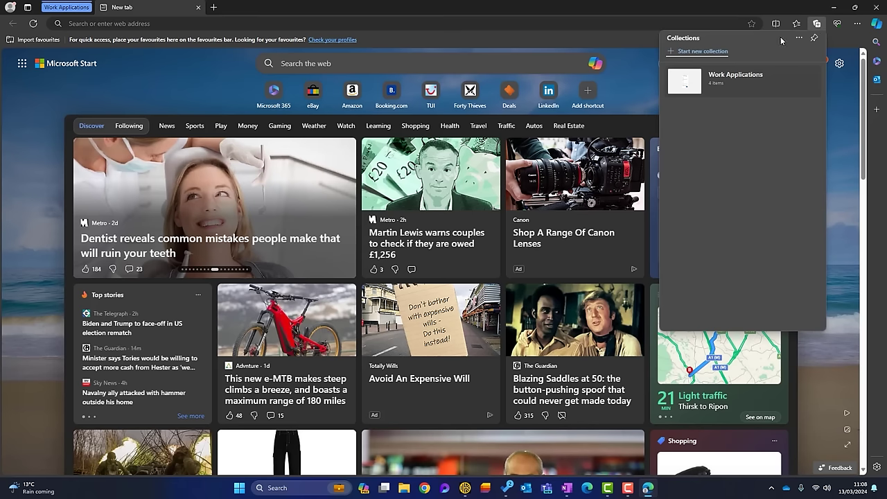
pyautogui.click(709, 54)
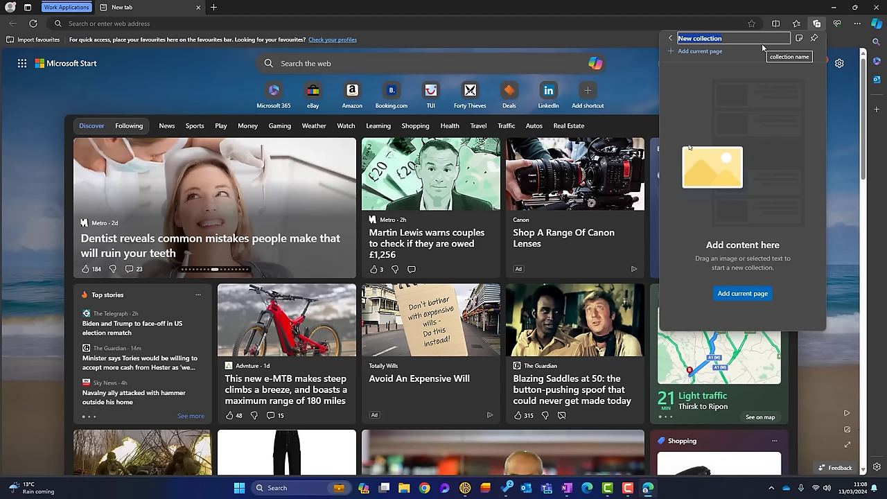
pyautogui.write('Londo')
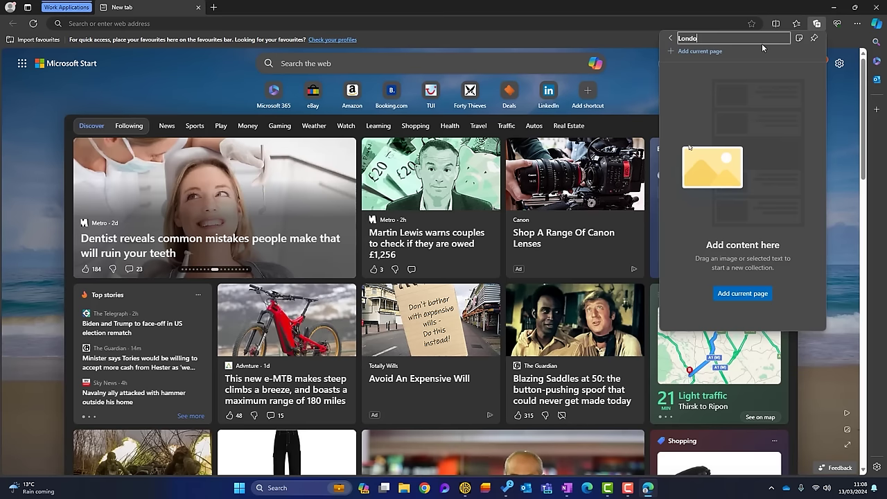
pyautogui.write('n Hotels')
pyautogui.press('Tab')
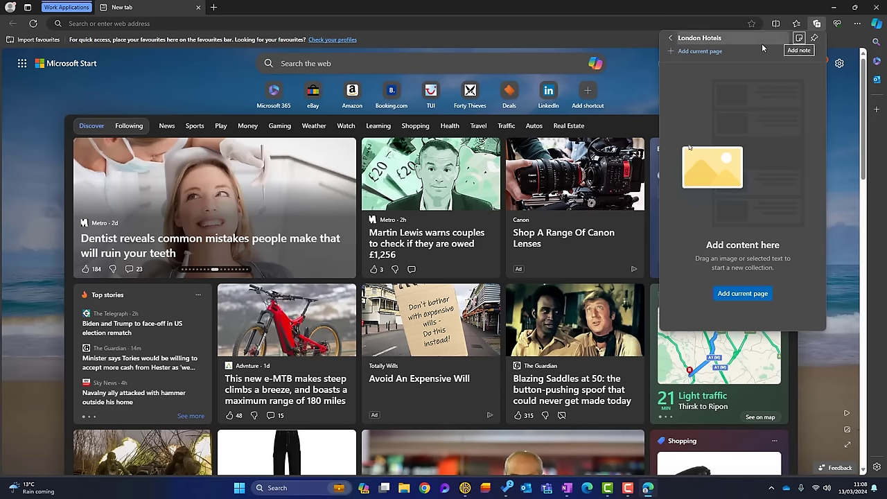
# - Search for The Other House South Kensington and add its page to London Hotels
pyautogui.click(218, 23)
pyautogui.write('t')
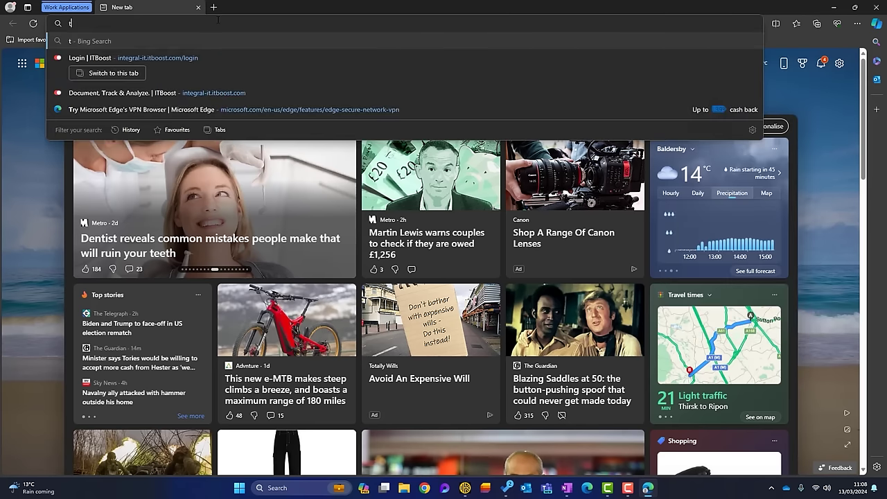
pyautogui.write('he other')
pyautogui.click(97, 136)
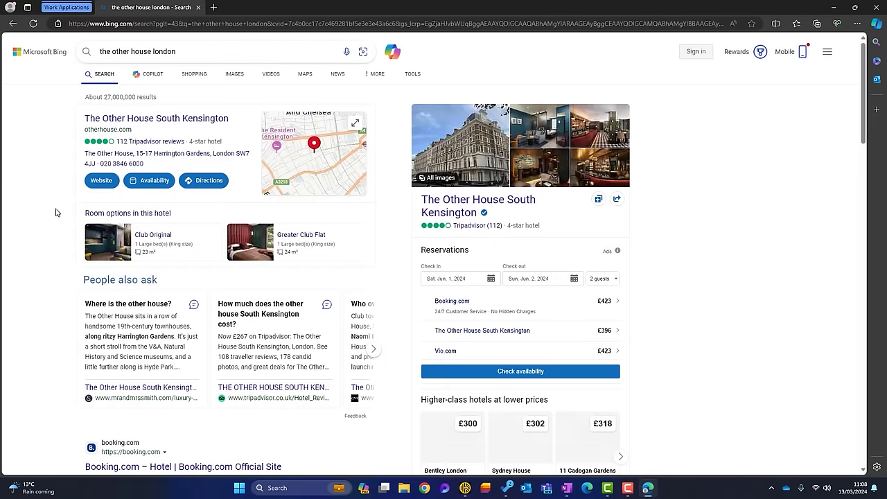
pyautogui.click(98, 132)
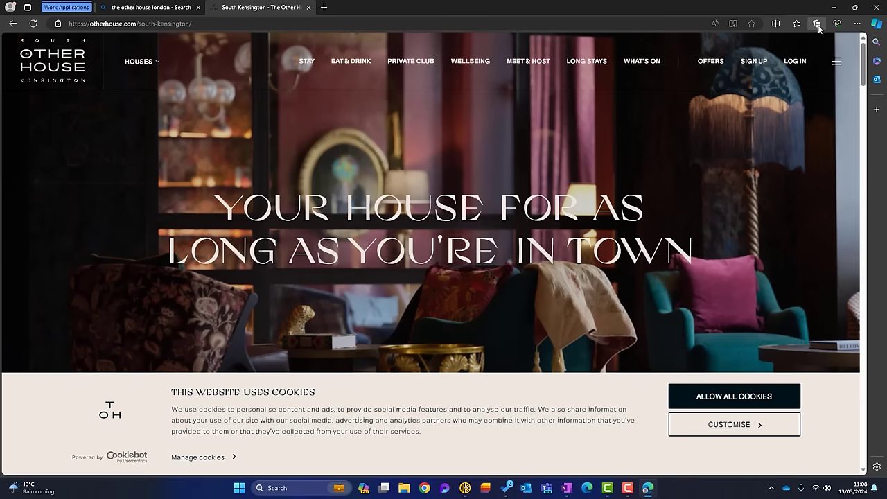
pyautogui.click(818, 24)
pyautogui.click(705, 52)
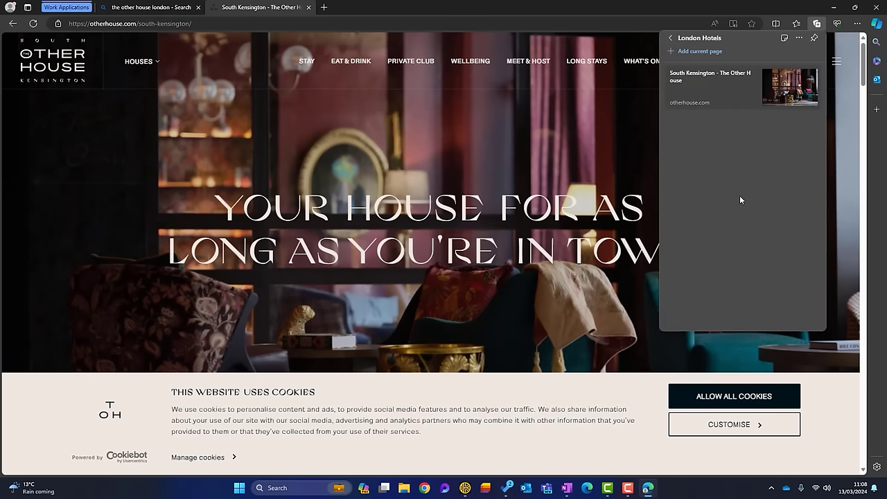
# - Open The Bailey's Hotel London Kensington deal page and add it to London Hotels
pyautogui.click(324, 7)
pyautogui.write('ba')
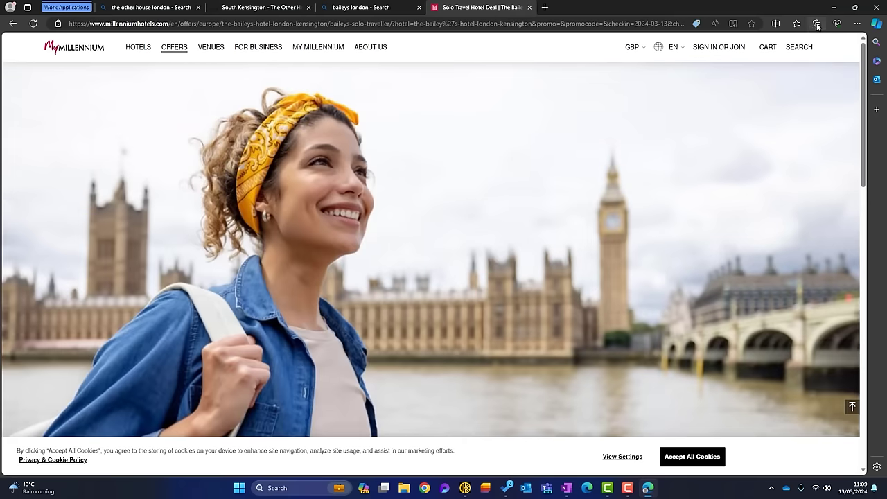
pyautogui.click(818, 24)
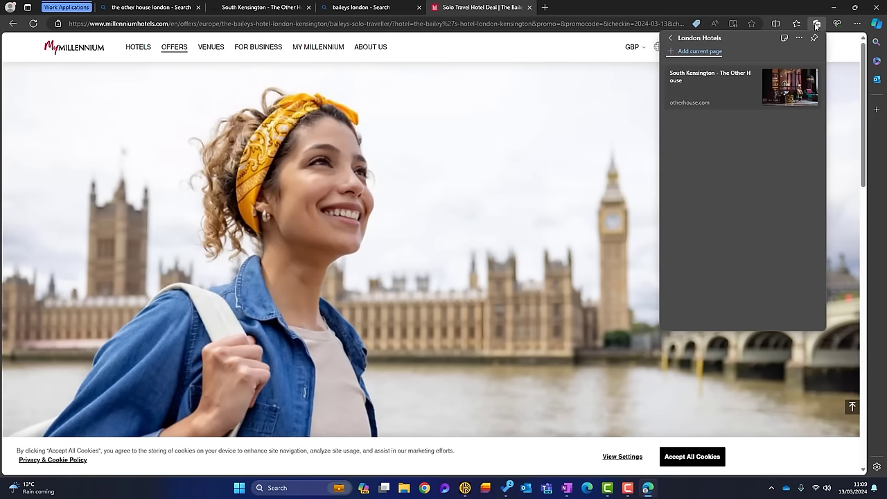
pyautogui.click(709, 52)
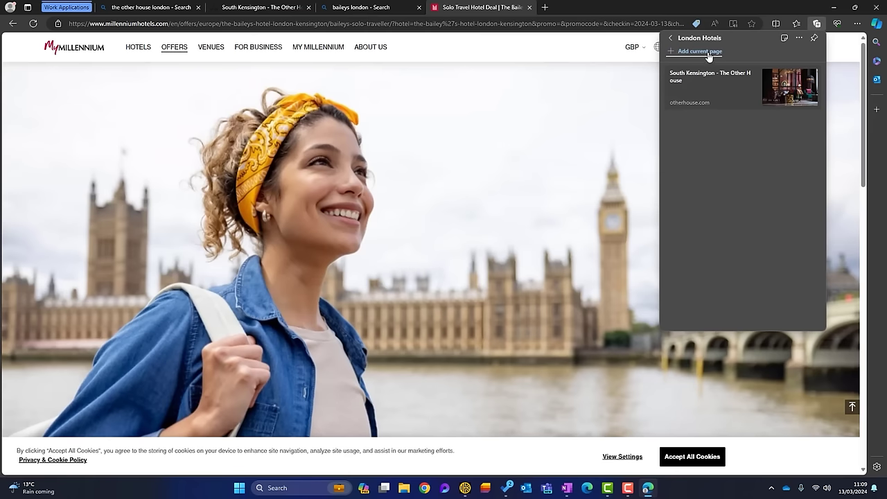
# - Return to the collections list, view London Hotels' options, and close the panel
pyautogui.click(672, 39)
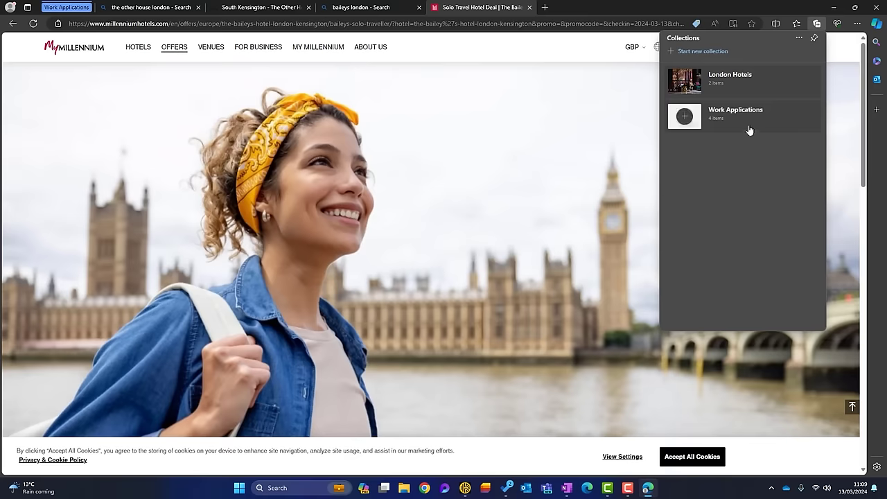
pyautogui.rightClick(730, 81)
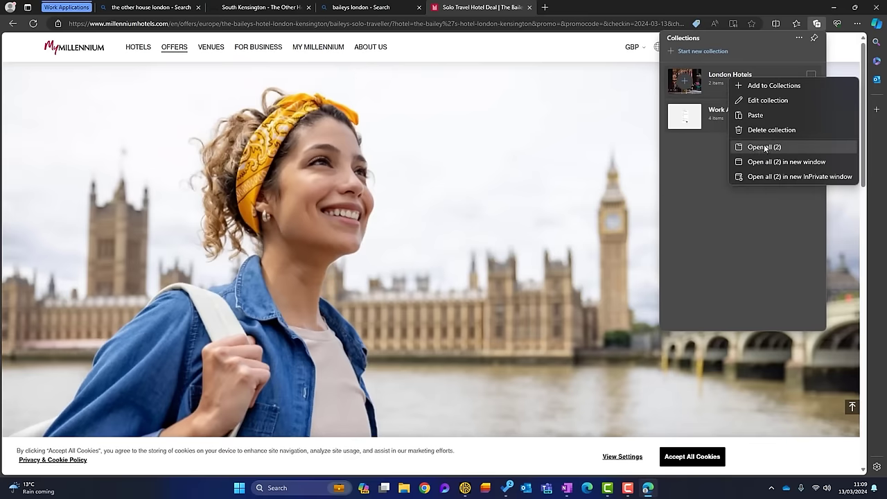
pyautogui.click(543, 215)
pyautogui.click(543, 216)
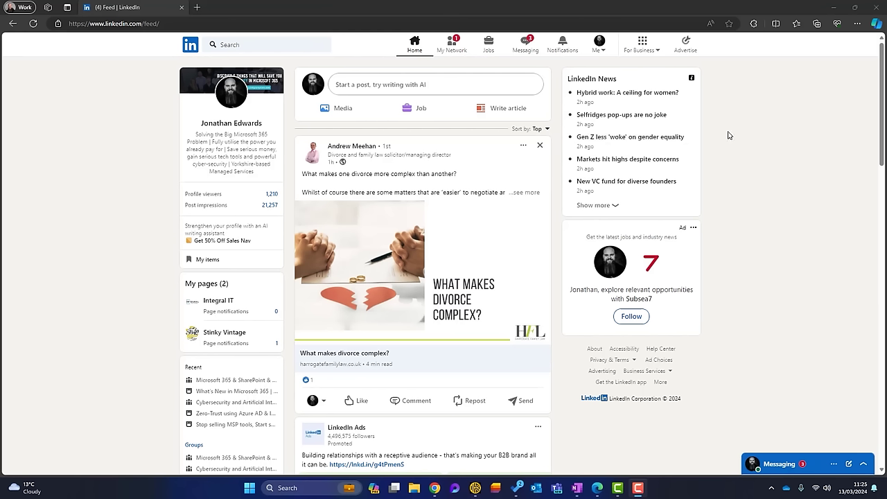
# - Install LinkedIn as a standalone app with taskbar, Start and desktop shortcuts
pyautogui.click(858, 24)
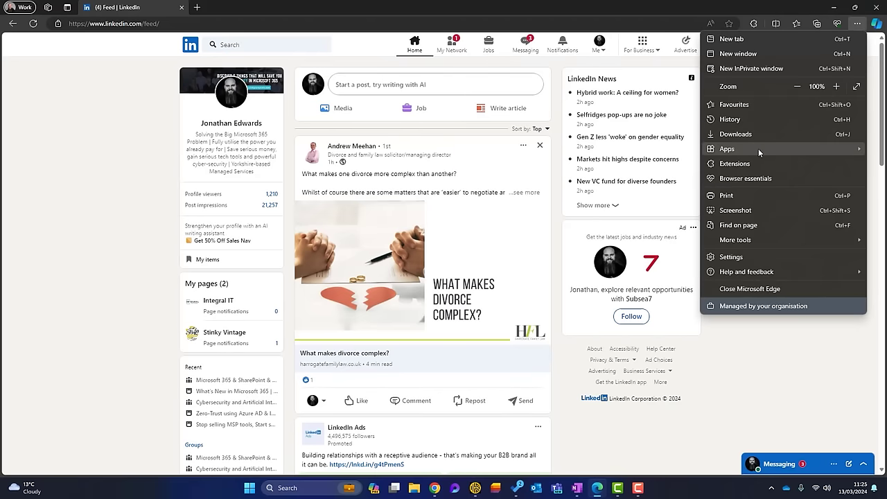
pyautogui.moveTo(758, 148)
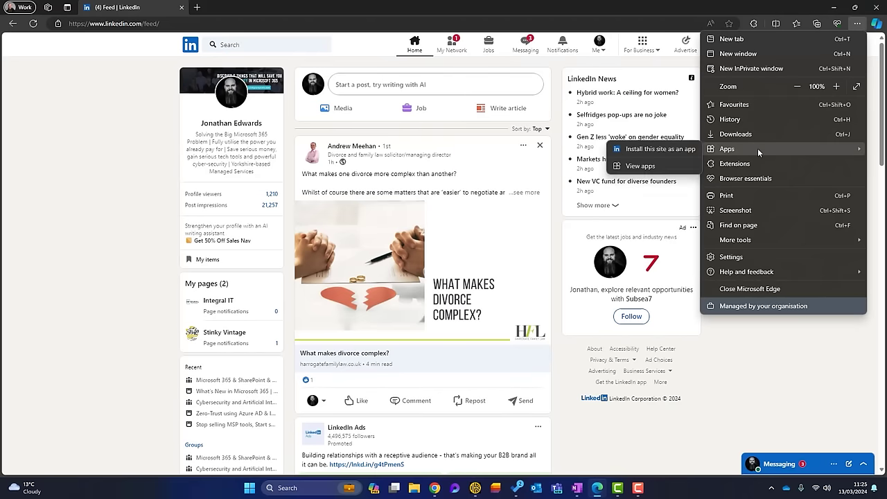
pyautogui.click(669, 157)
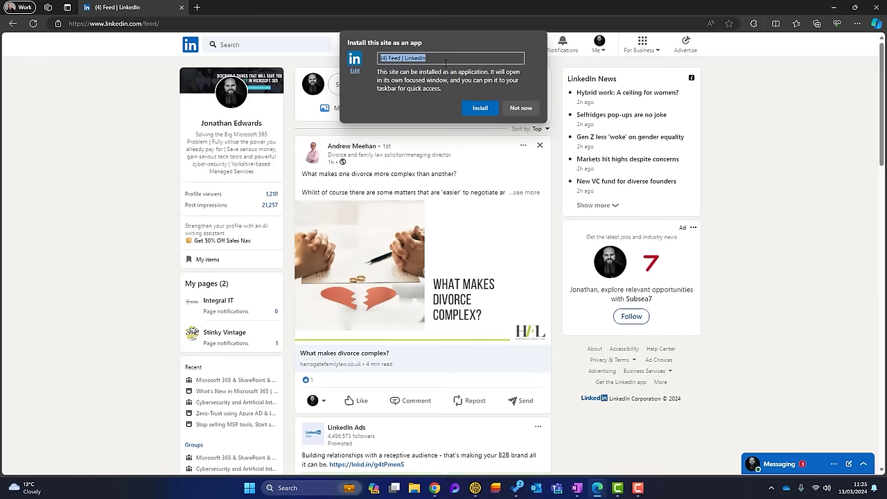
pyautogui.write('L')
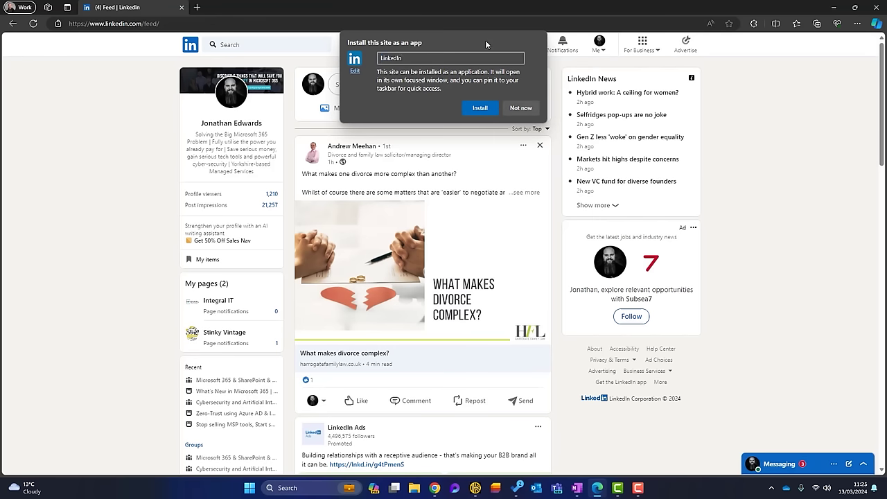
pyautogui.click(478, 107)
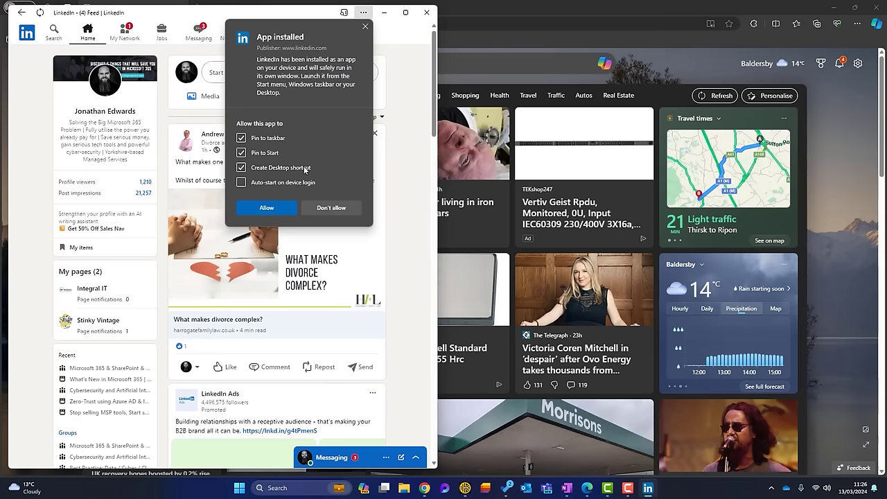
pyautogui.click(268, 207)
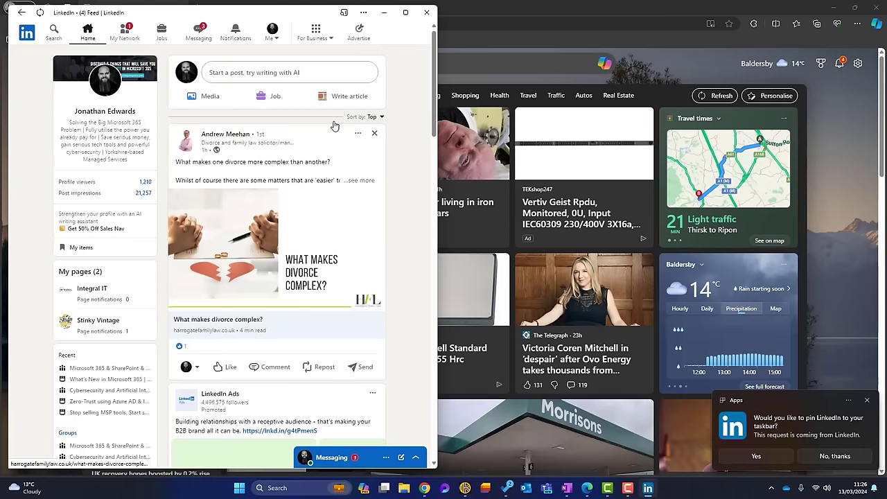
# - Close the app and Edge, launch LinkedIn from the desktop, and centre its window
pyautogui.click(429, 12)
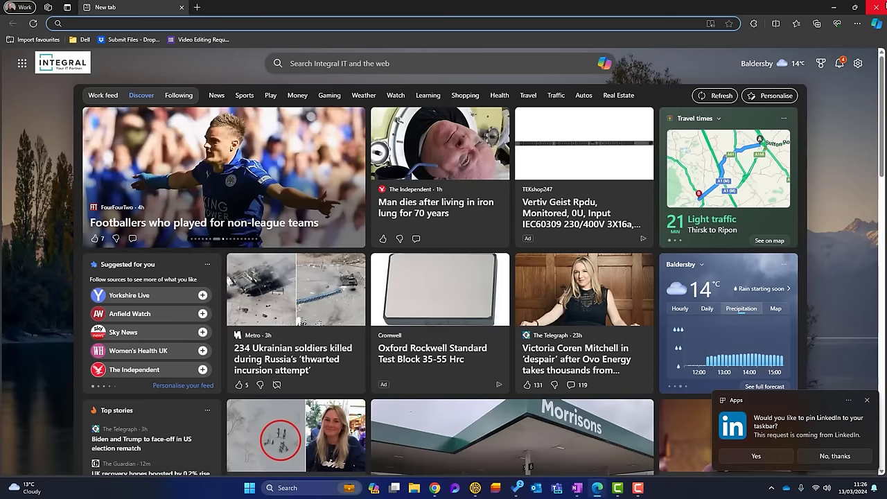
pyautogui.click(877, 7)
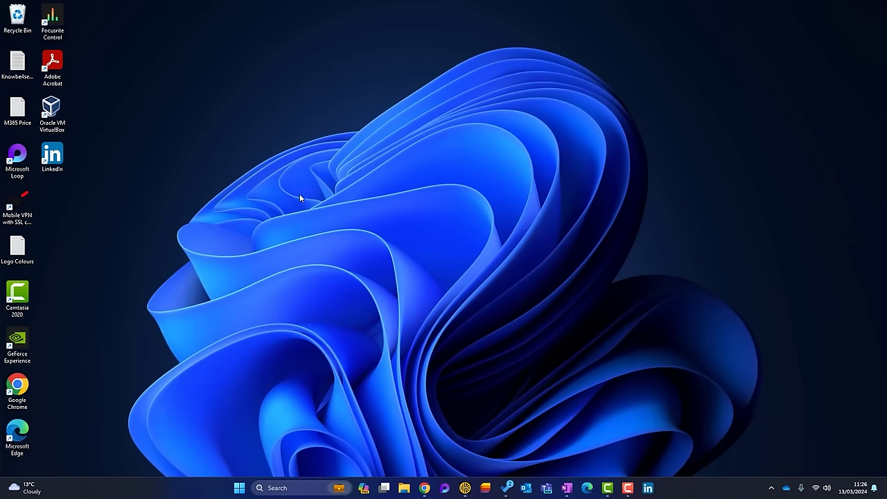
pyautogui.click(54, 158)
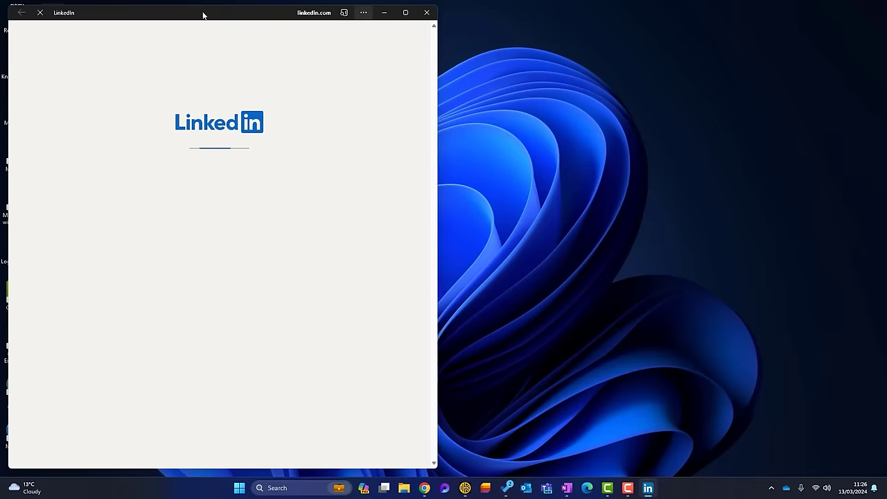
pyautogui.moveTo(201, 14); pyautogui.dragTo(415, 24)
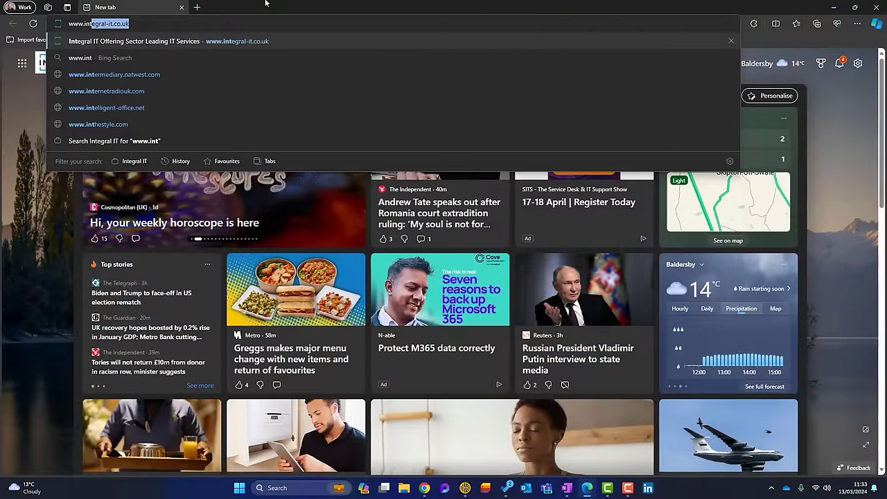
pyautogui.press('Return')
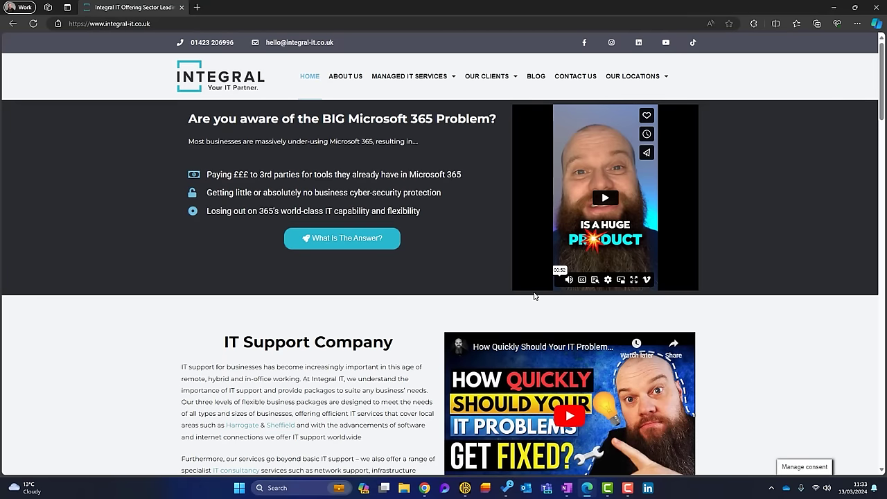
pyautogui.click(776, 23)
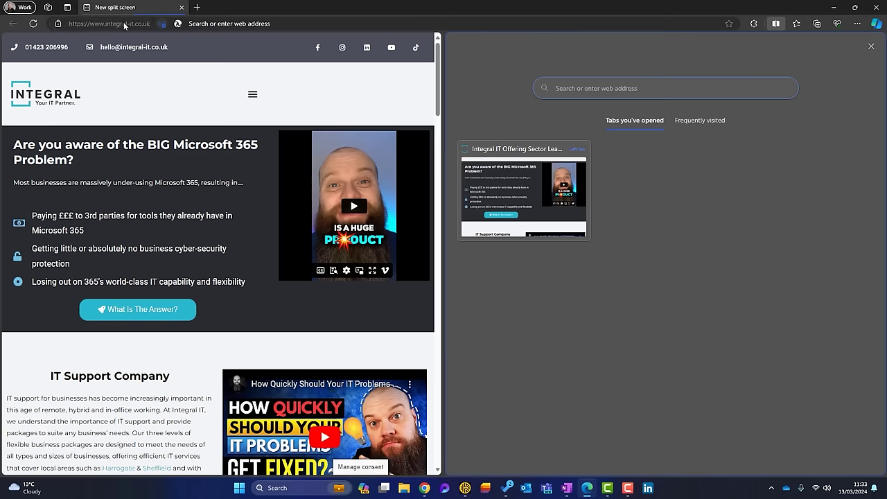
pyautogui.click(217, 23)
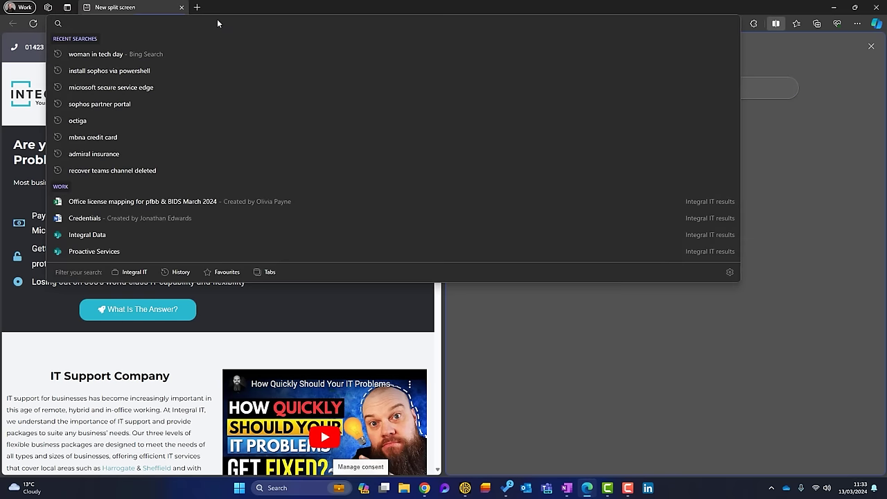
pyautogui.write('www.bb')
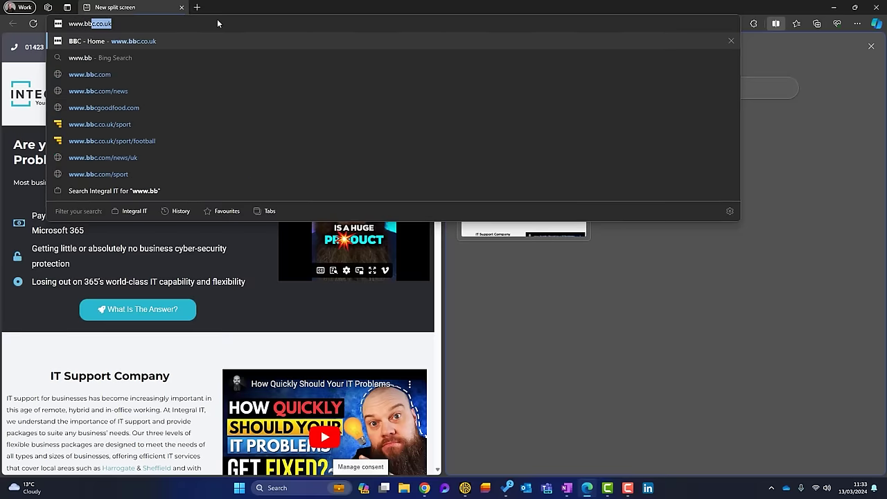
pyautogui.press('Return')
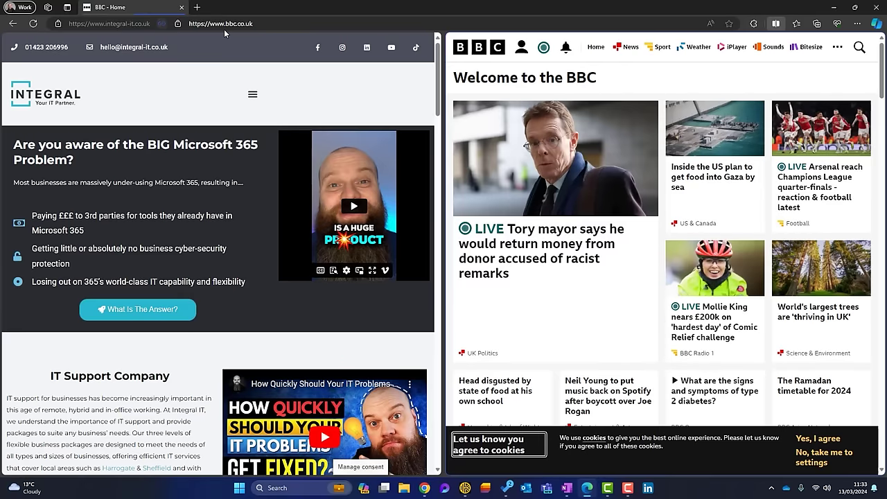
pyautogui.scroll(-3, 274, 118)
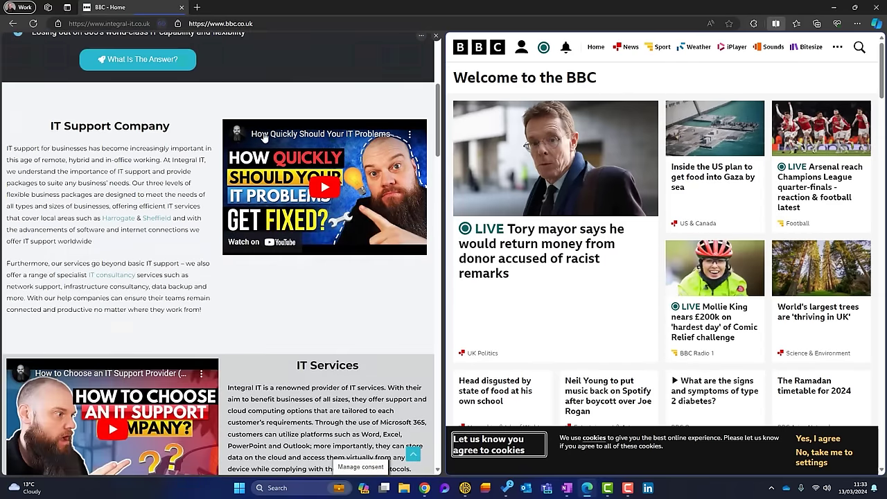
pyautogui.scroll(3, 274, 118)
pyautogui.scroll(-6, 721, 143)
pyautogui.scroll(6, 714, 141)
pyautogui.scroll(1, 714, 140)
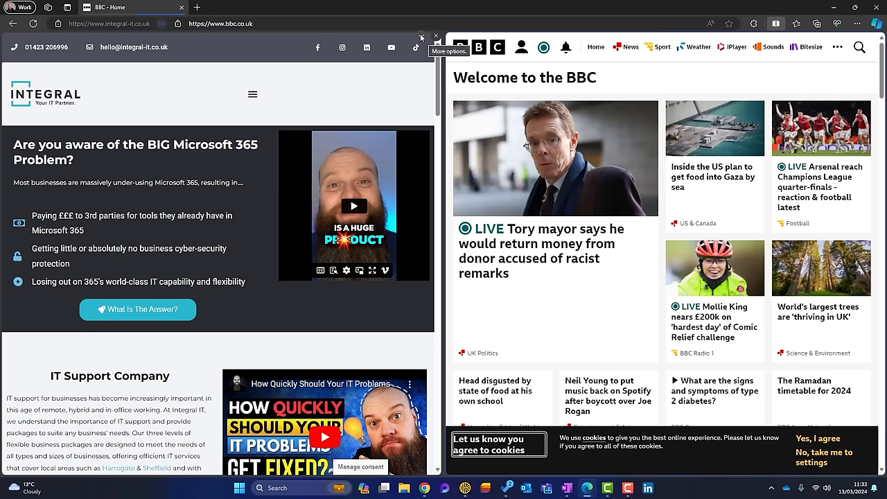
# - Switch the split screen to a horizontal layout, then back to vertical
pyautogui.click(420, 37)
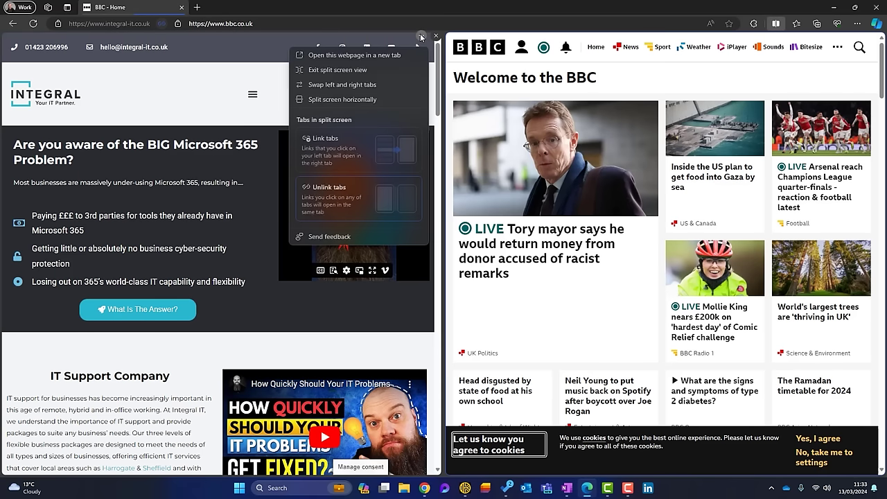
pyautogui.click(362, 99)
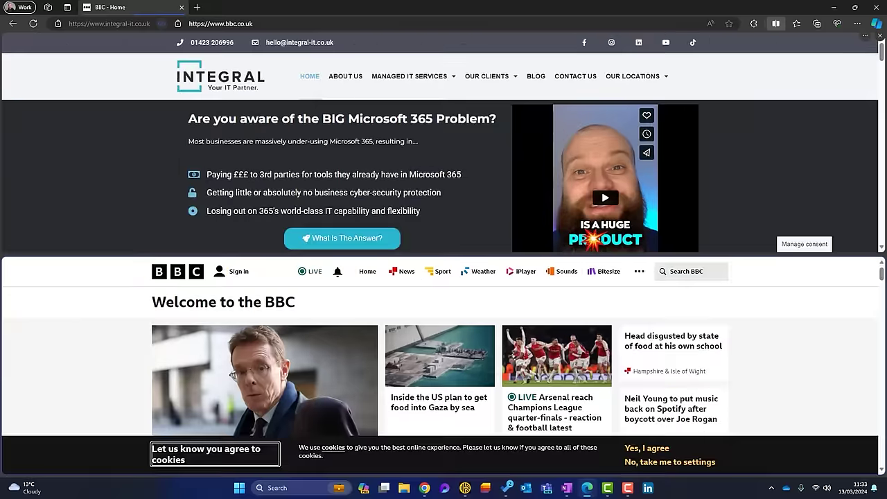
pyautogui.scroll(-2, 530, 122)
pyautogui.scroll(-2, 522, 123)
pyautogui.scroll(-5, 527, 293)
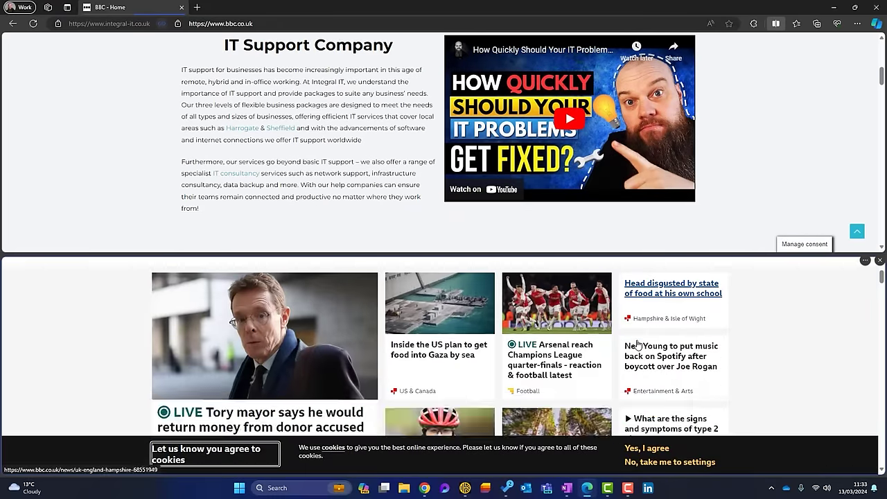
pyautogui.scroll(4, 637, 344)
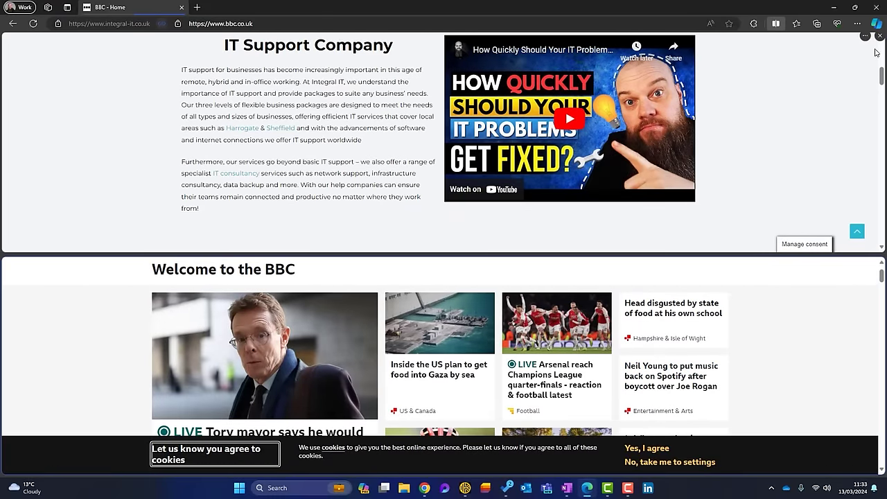
pyautogui.click(865, 36)
pyautogui.click(790, 100)
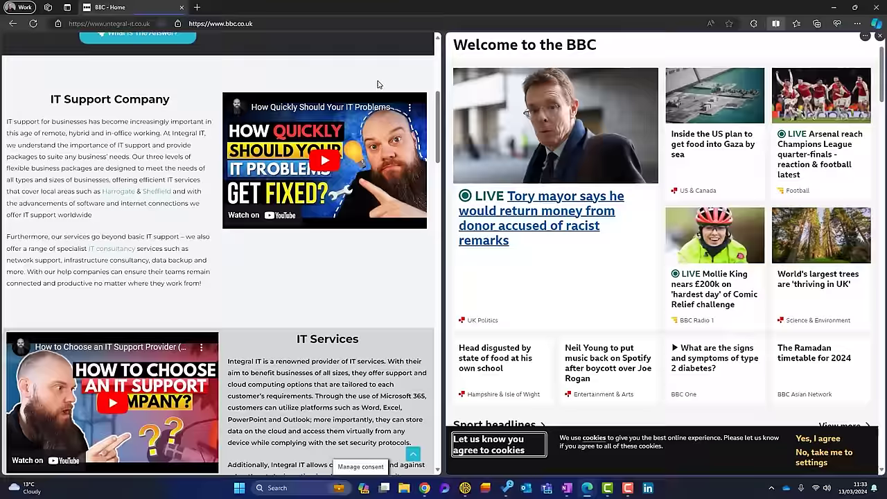
pyautogui.scroll(3, 390, 113)
pyautogui.scroll(1, 389, 112)
# - Swap the left and right panes, exit split screen, and view the Integral IT tab
pyautogui.click(421, 35)
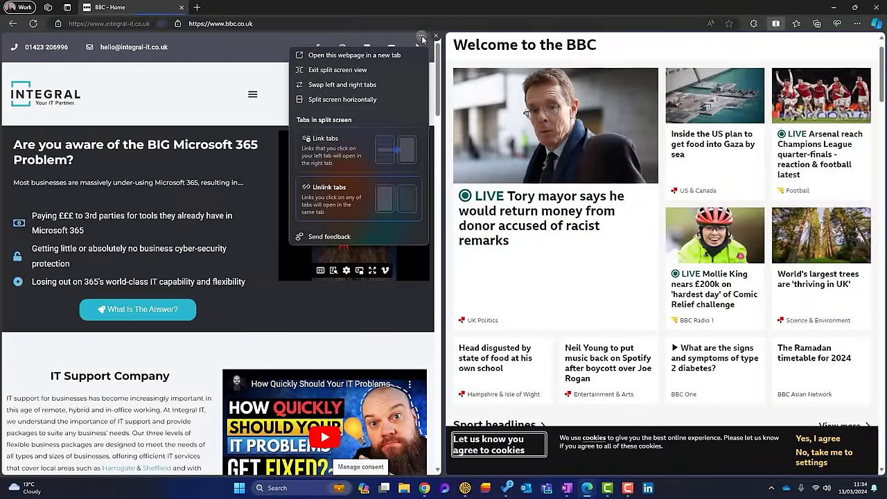
pyautogui.click(346, 84)
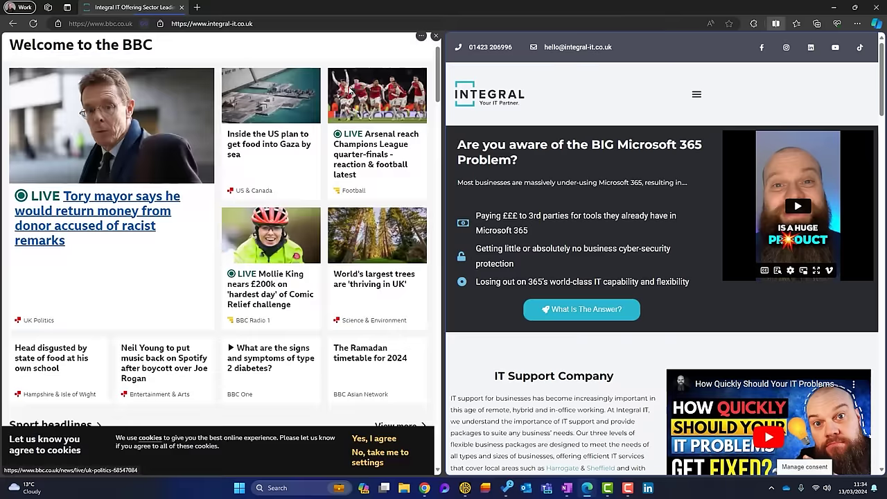
pyautogui.click(421, 35)
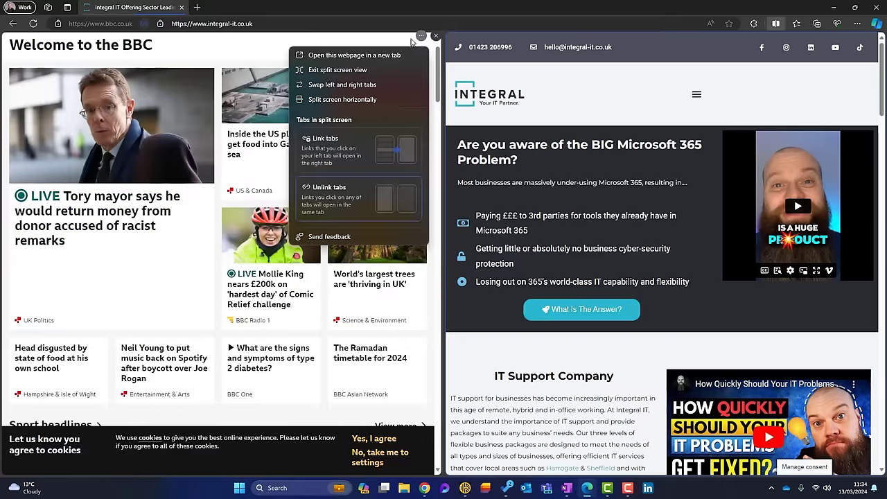
pyautogui.click(368, 68)
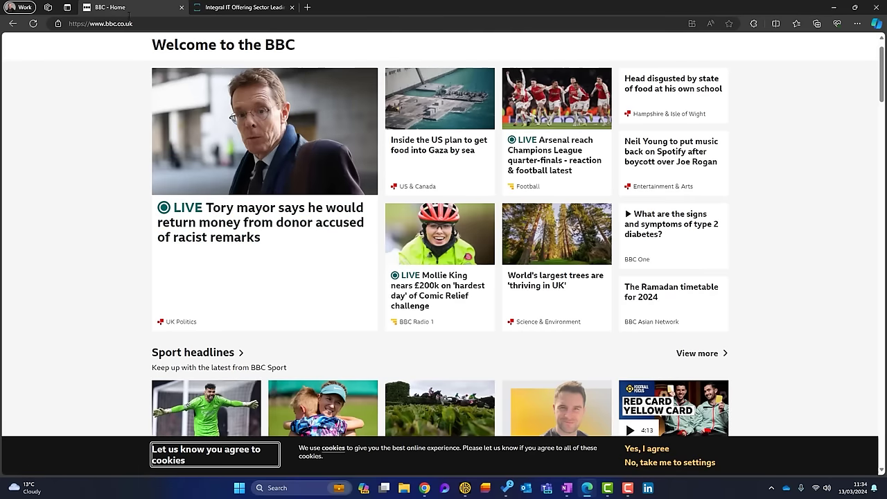
pyautogui.click(212, 8)
# - Switch back to the BBC Home tab
pyautogui.click(118, 7)
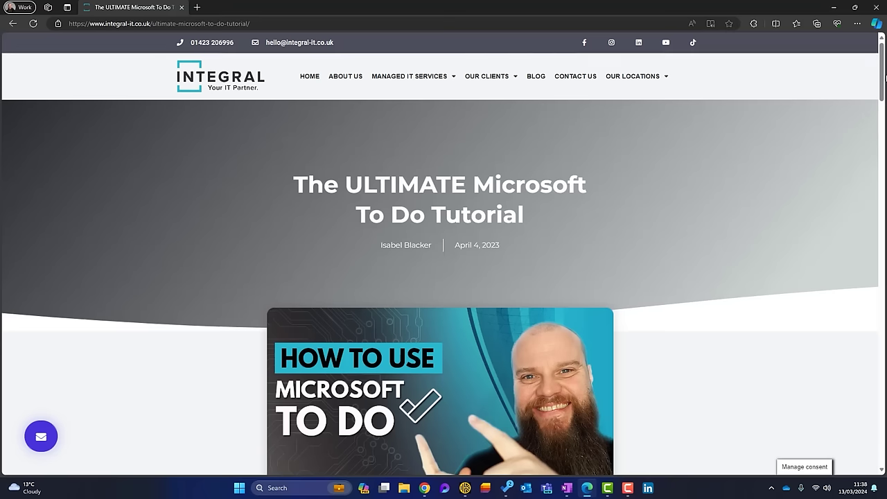
pyautogui.click(857, 25)
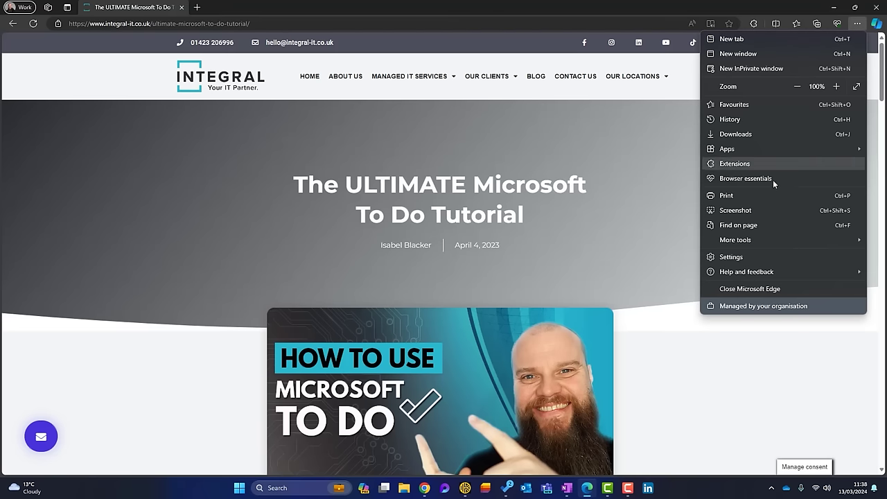
pyautogui.click(752, 212)
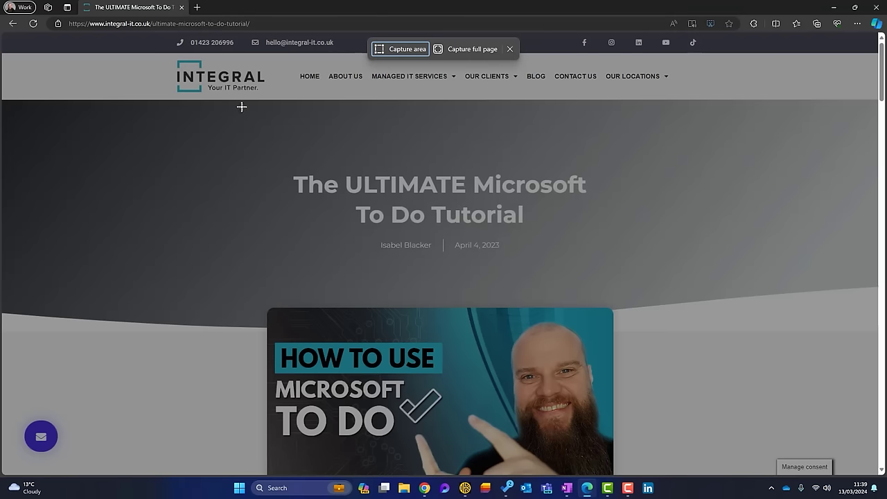
pyautogui.moveTo(250, 132); pyautogui.dragTo(647, 455)
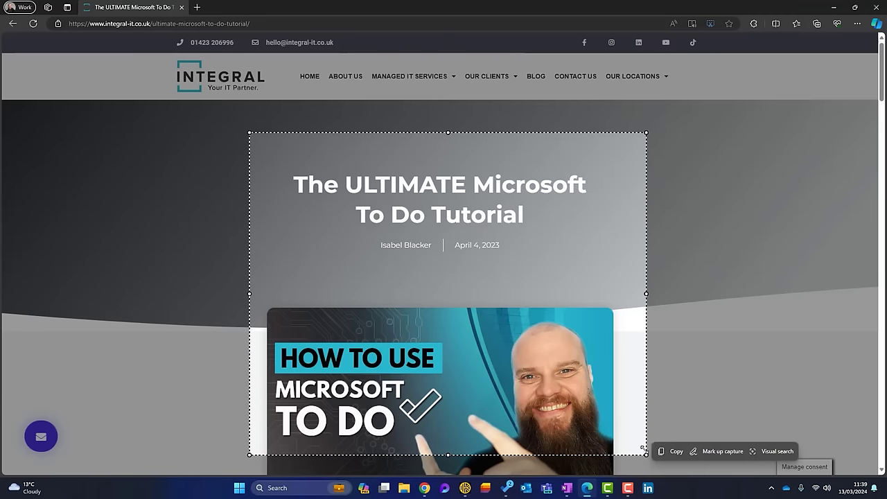
pyautogui.click(729, 452)
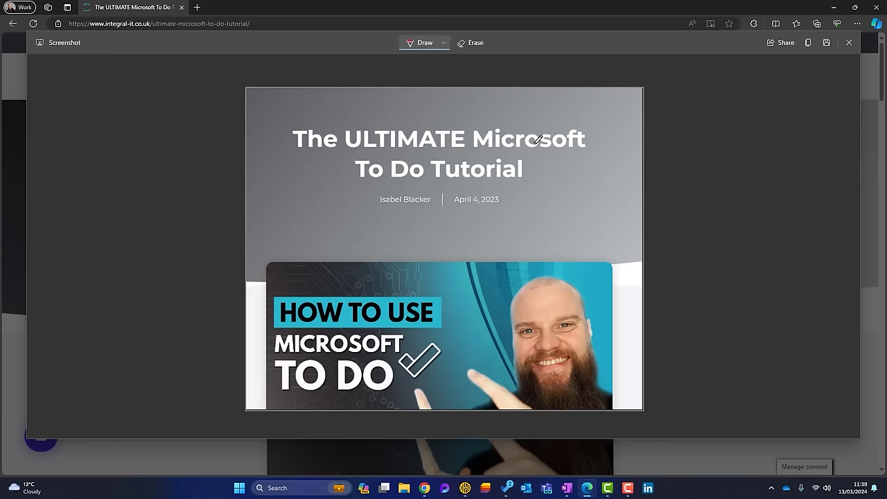
pyautogui.click(443, 45)
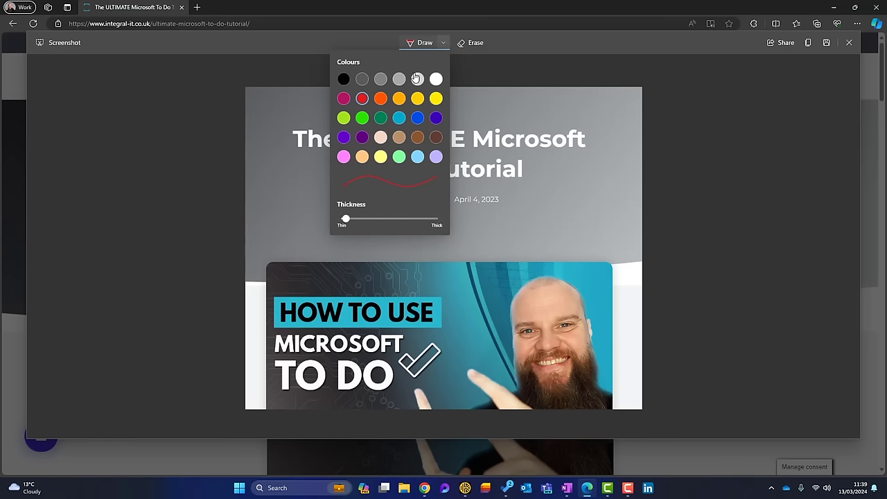
pyautogui.click(444, 43)
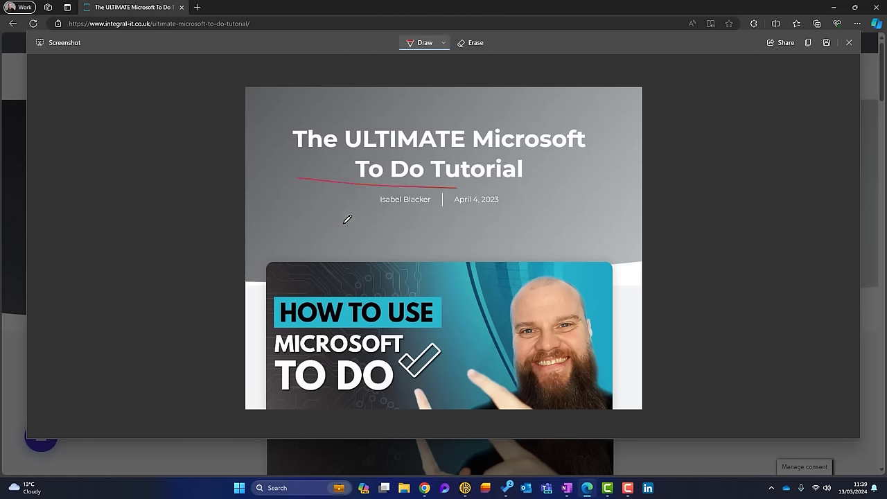
pyautogui.click(475, 43)
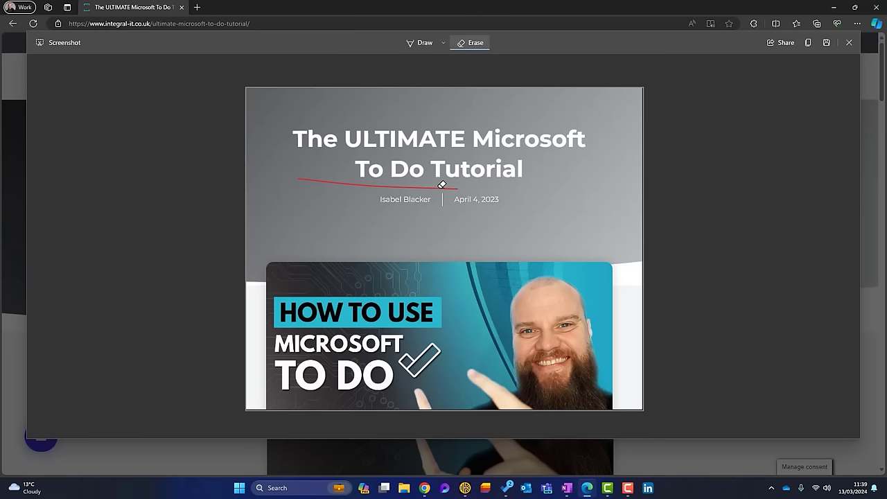
pyautogui.moveTo(443, 184); pyautogui.dragTo(412, 187)
pyautogui.click(852, 46)
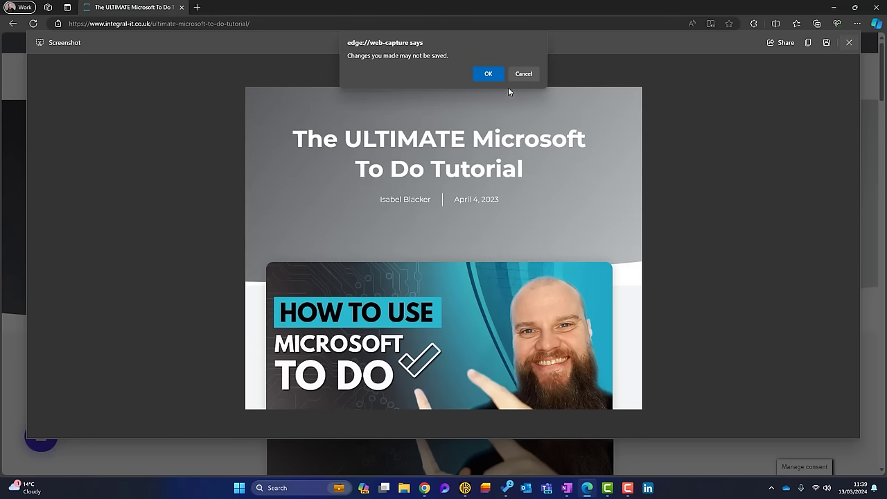
# - Capture a full-page screenshot of the To Do tutorial, save it, and open the image
pyautogui.click(493, 74)
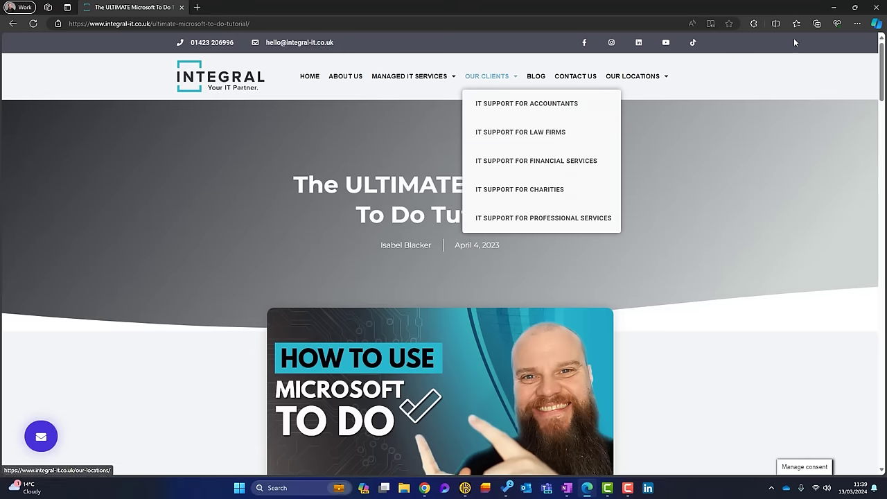
pyautogui.click(862, 24)
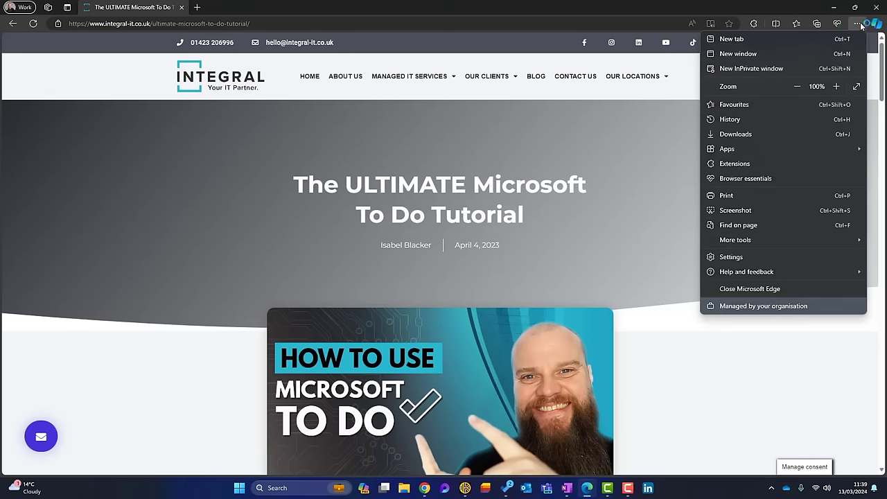
pyautogui.click(758, 210)
pyautogui.click(463, 51)
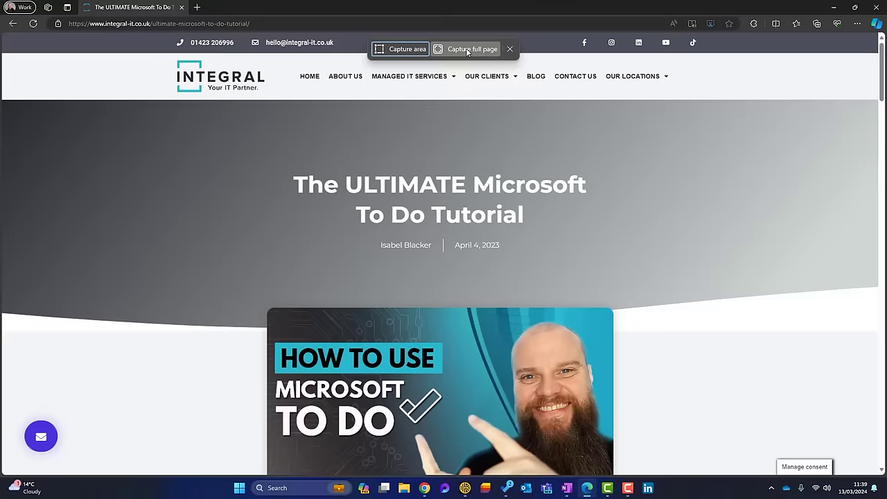
pyautogui.scroll(-15, 410, 195)
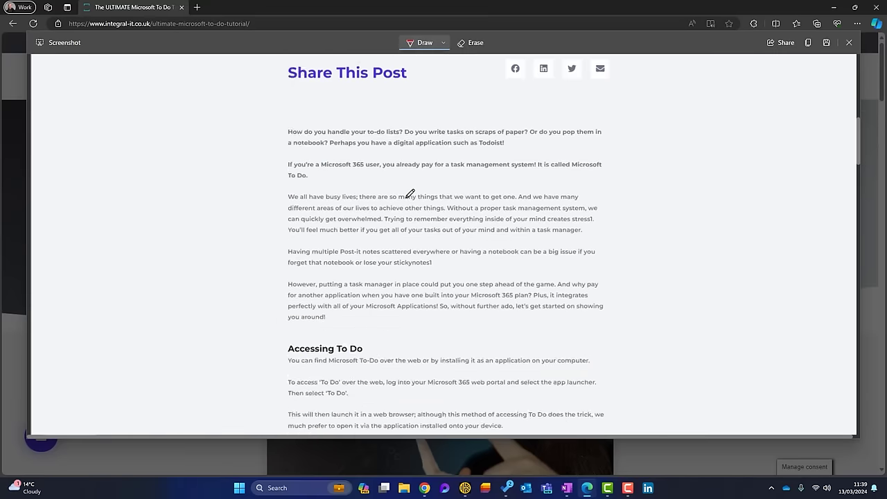
pyautogui.scroll(10, 410, 194)
pyautogui.scroll(5, 244, 282)
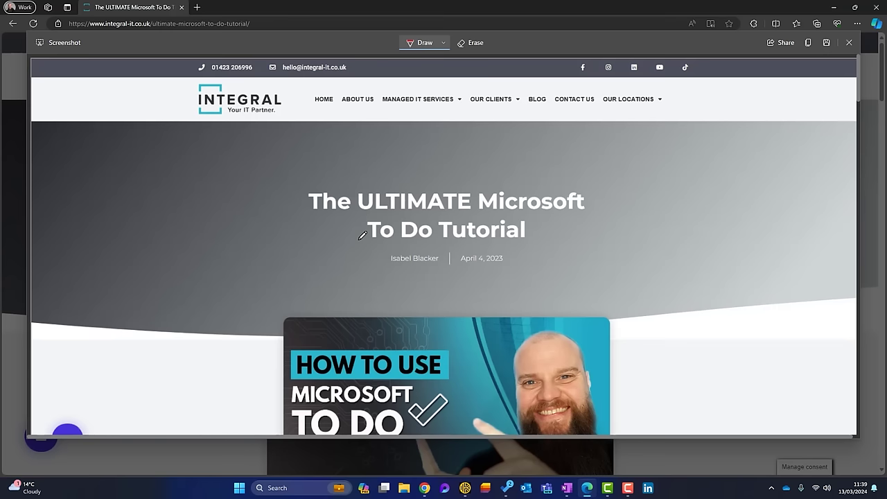
pyautogui.click(828, 43)
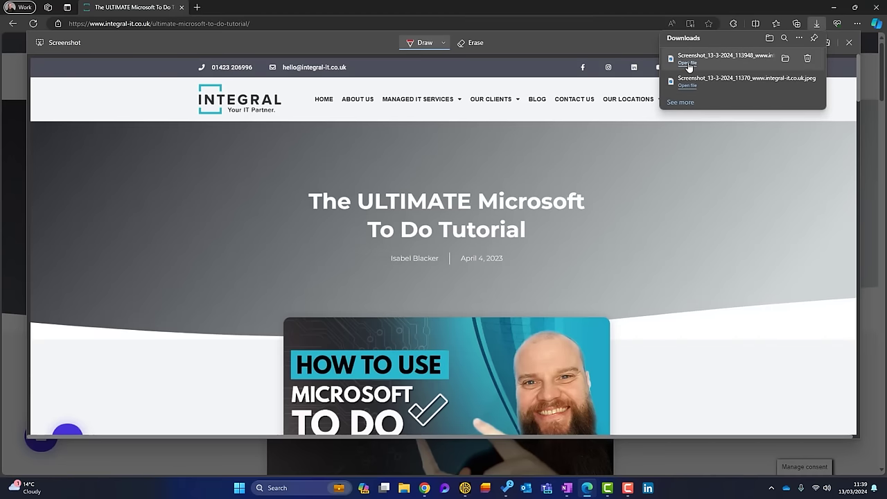
pyautogui.click(689, 64)
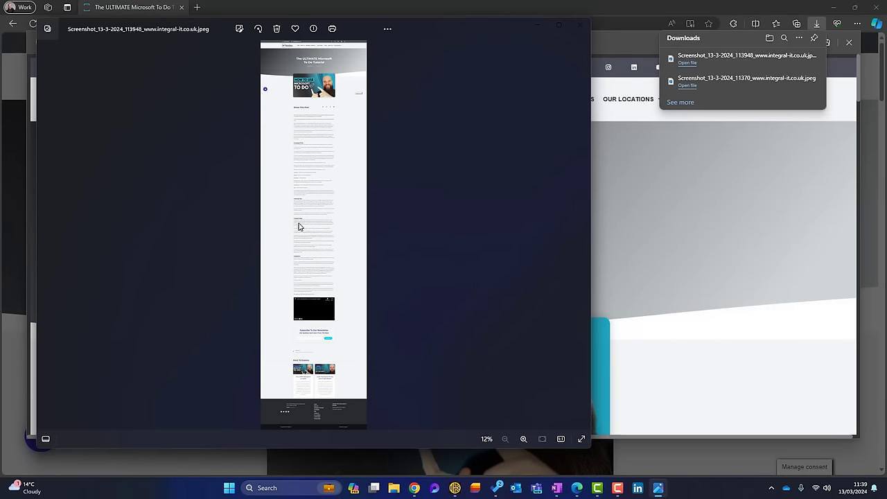
# - Zoom the screenshot in Photos from 12% to about 40%
pyautogui.click(525, 441)
pyautogui.click(523, 441)
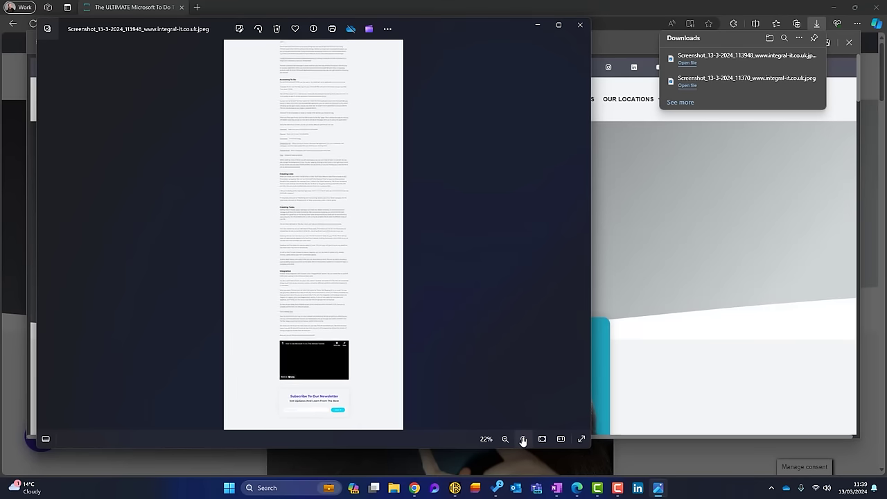
pyautogui.click(524, 441)
pyautogui.scroll(1, 317, 265)
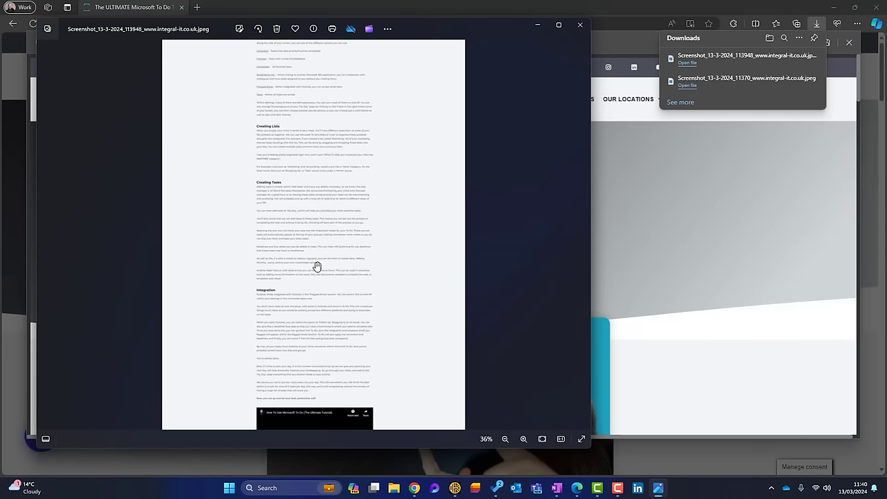
pyautogui.scroll(1, 317, 266)
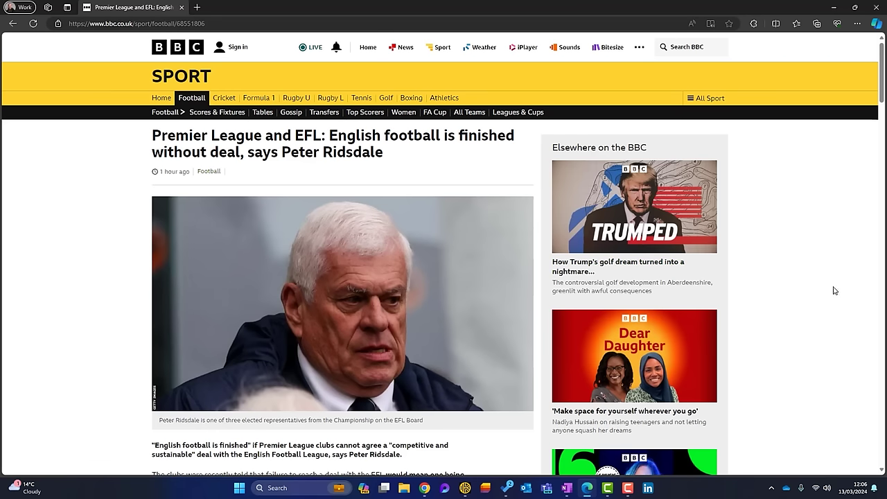
# - Scroll through the BBC Sport Premier League and EFL article and back up
pyautogui.scroll(-3, 833, 288)
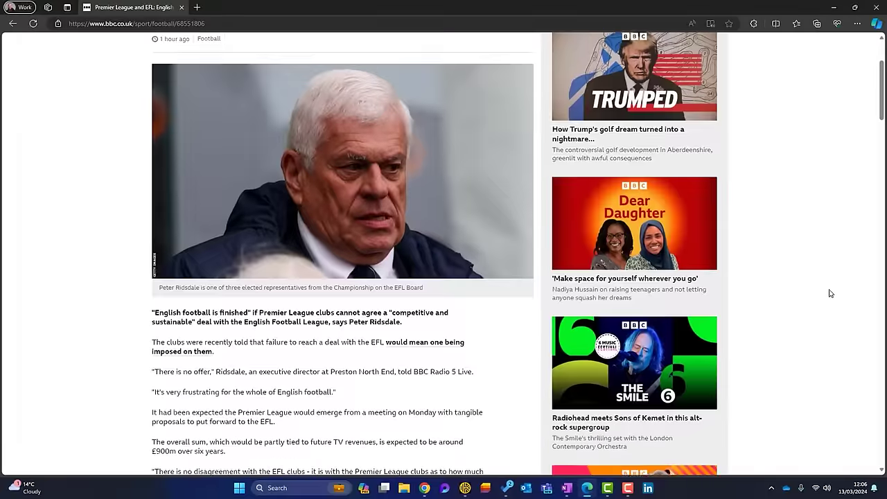
pyautogui.scroll(-2, 831, 294)
pyautogui.scroll(5, 829, 294)
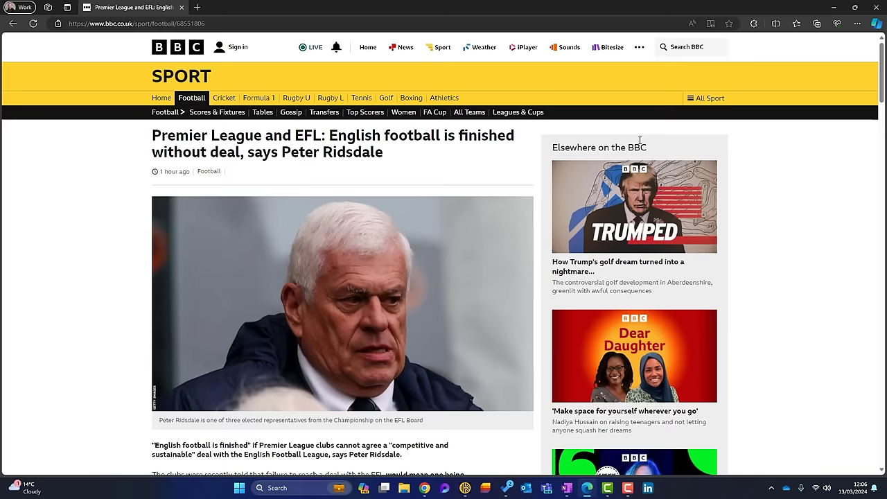
# - View the BBC article in Immersive Reader, start Read aloud, then stop it
pyautogui.click(710, 25)
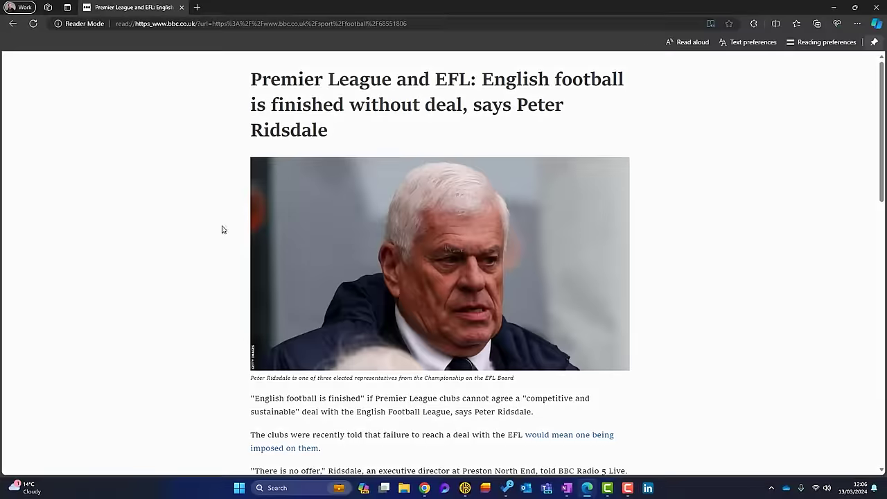
pyautogui.scroll(-15, 173, 220)
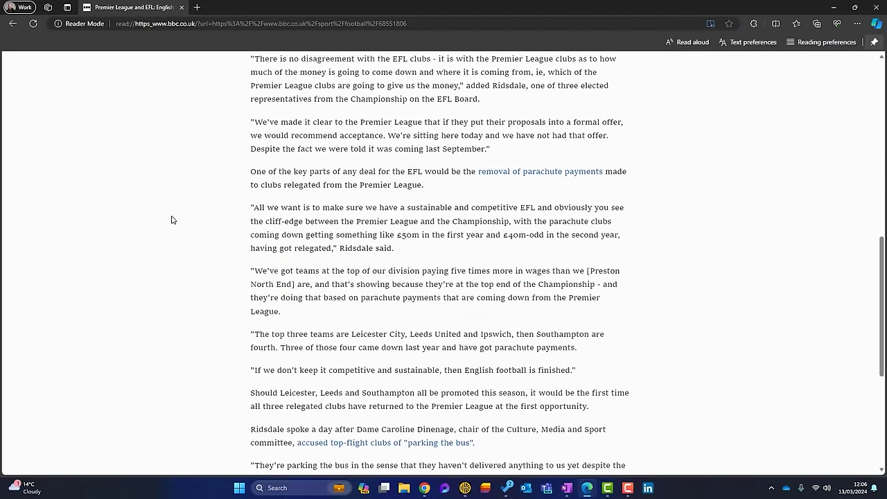
pyautogui.scroll(15, 172, 219)
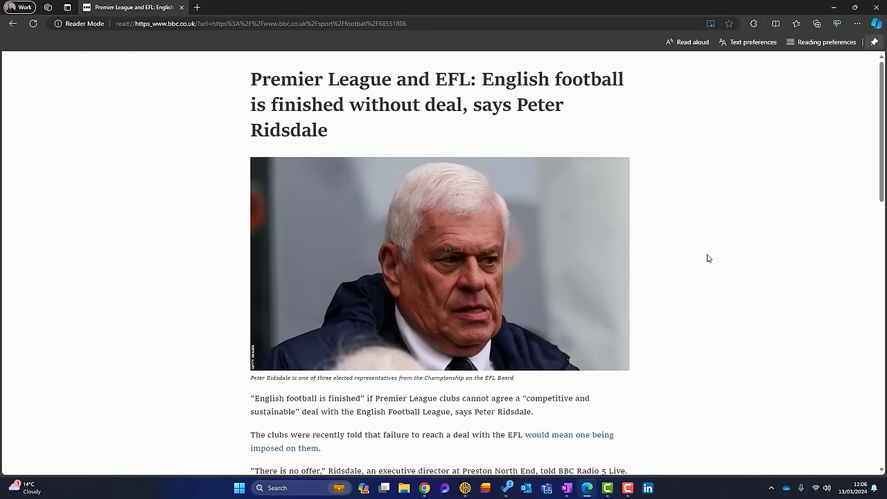
pyautogui.scroll(-3, 670, 271)
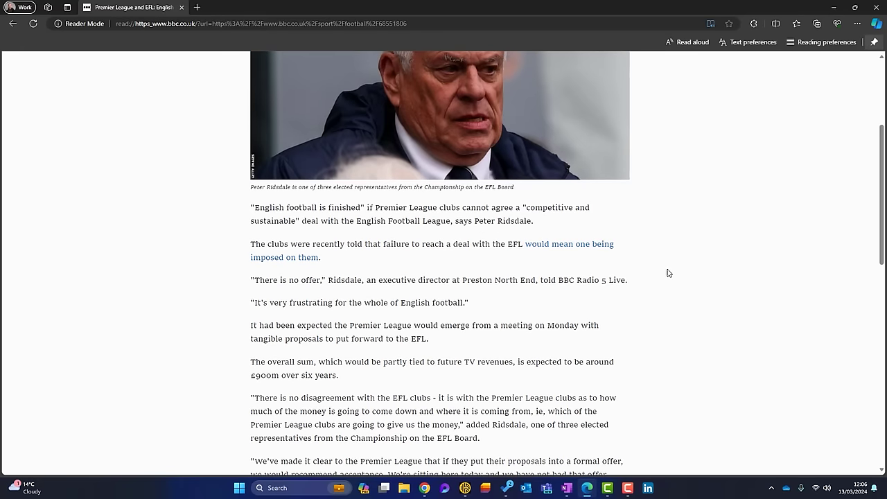
pyautogui.scroll(3, 669, 273)
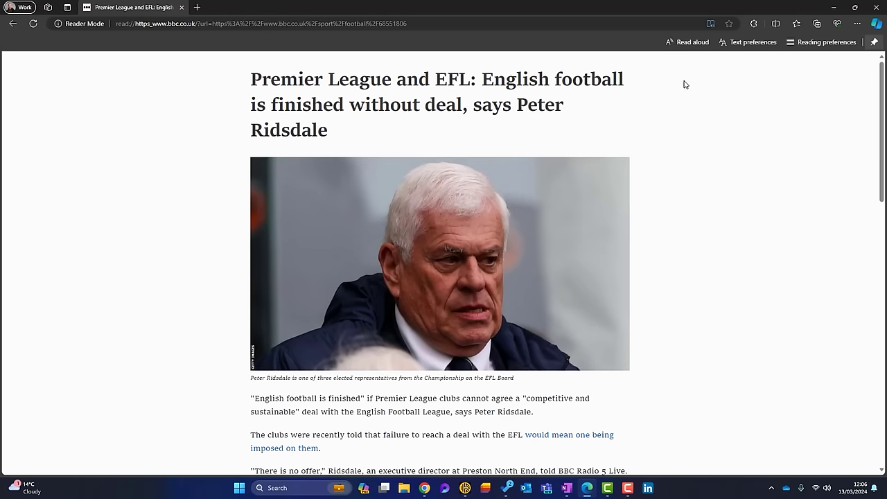
pyautogui.click(694, 42)
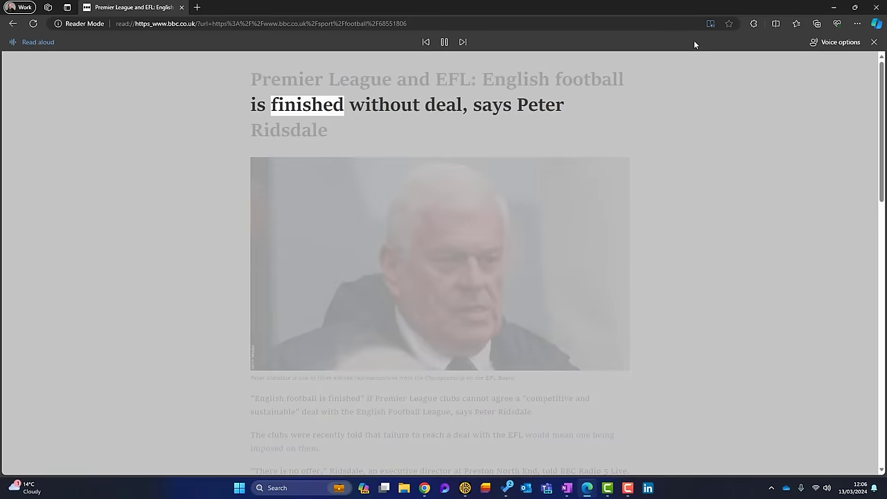
pyautogui.click(874, 43)
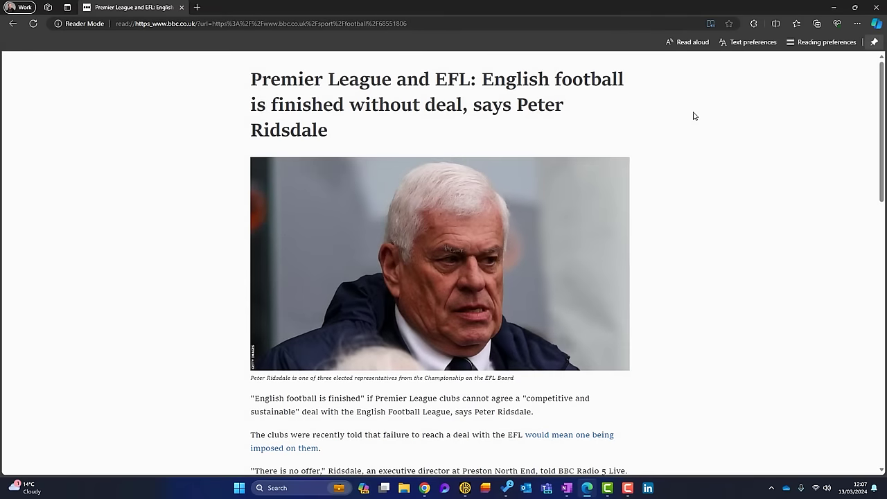
# - Set Immersive Reader to a wide column with text enlarged toward Large, keeping Sitka font and light theme
pyautogui.click(753, 43)
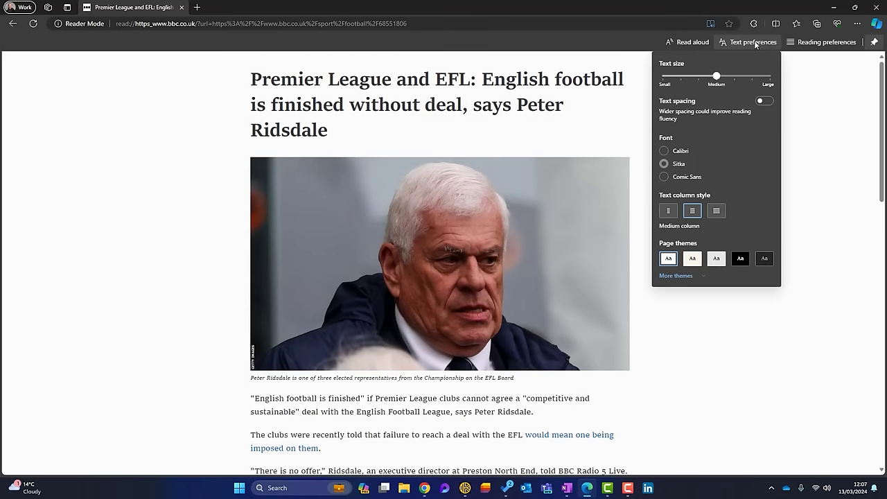
pyautogui.click(664, 152)
pyautogui.click(664, 165)
pyautogui.click(719, 214)
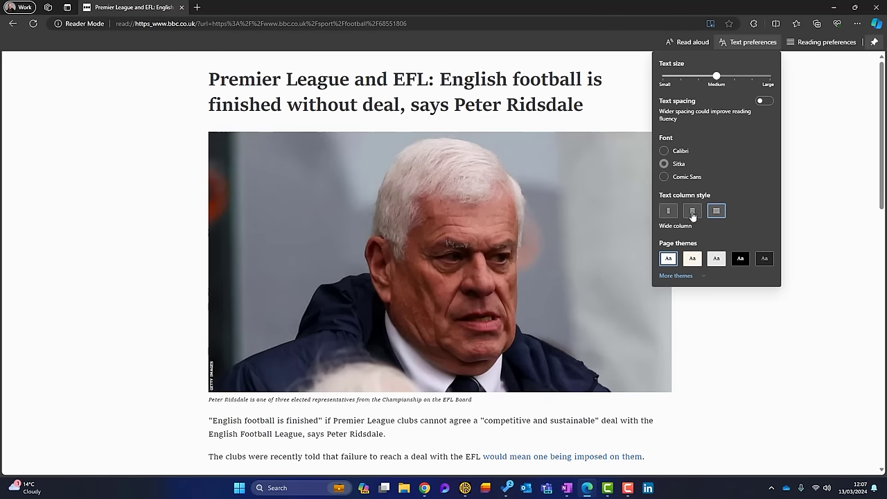
pyautogui.click(663, 212)
pyautogui.click(718, 211)
pyautogui.click(740, 260)
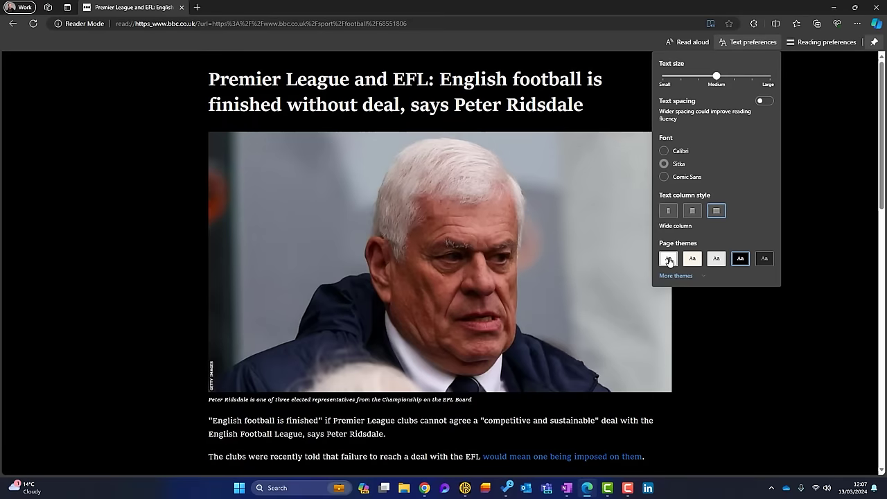
pyautogui.click(669, 260)
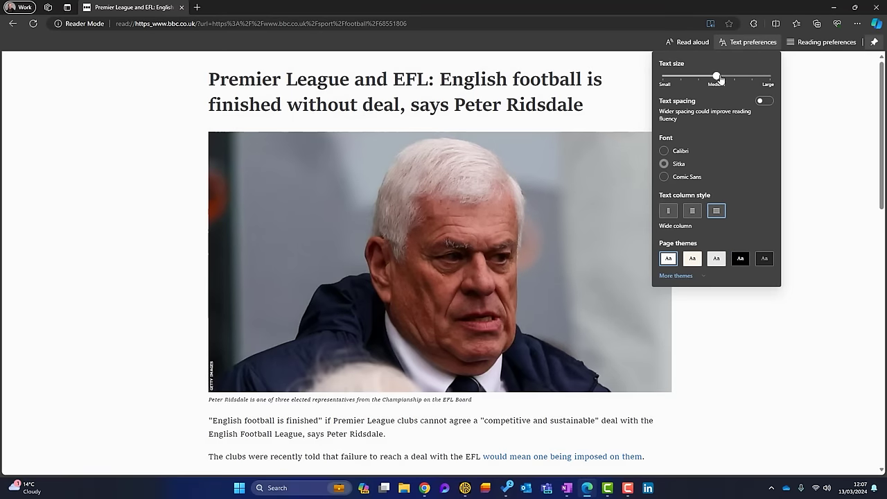
pyautogui.moveTo(719, 78); pyautogui.dragTo(737, 78)
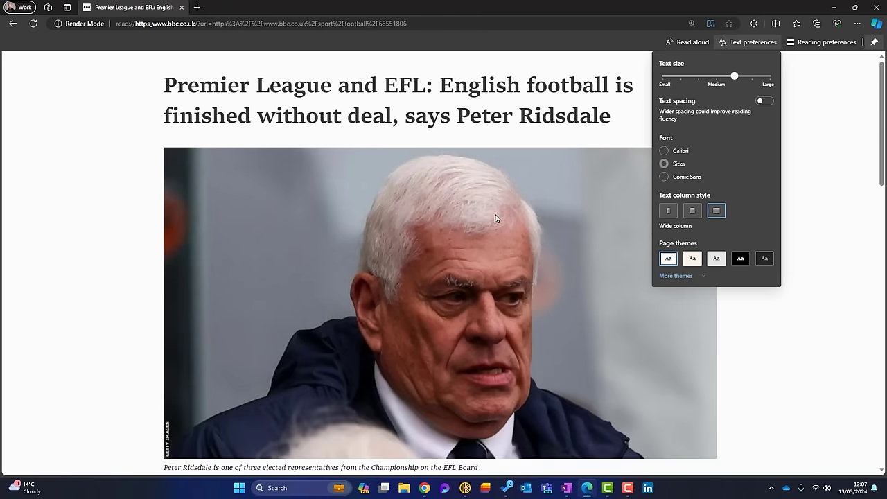
# - Close the text preferences and leave Immersive Reader for the normal article page
pyautogui.click(70, 223)
pyautogui.scroll(-5, 81, 243)
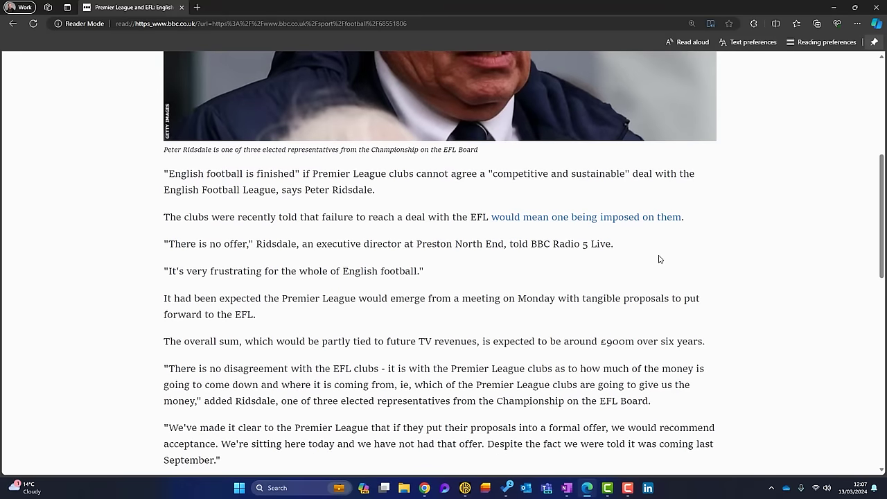
pyautogui.click(711, 24)
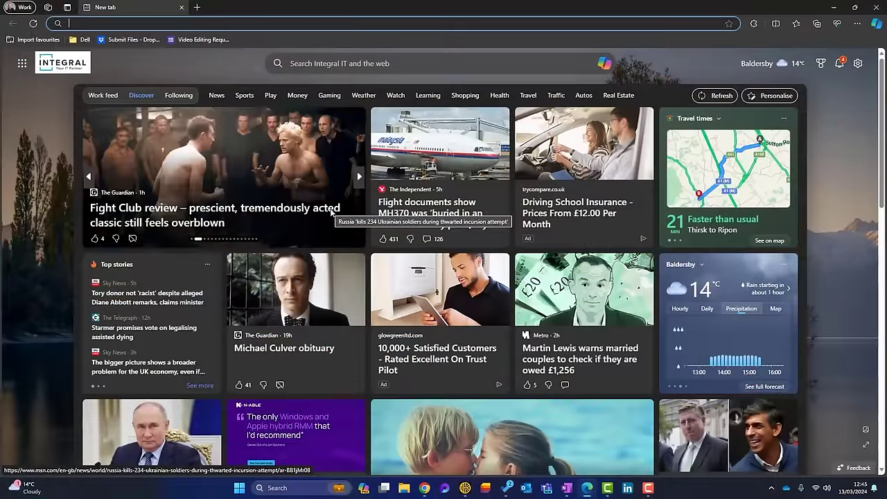
# - Open Edge Settings and go to the System and performance page
pyautogui.click(857, 23)
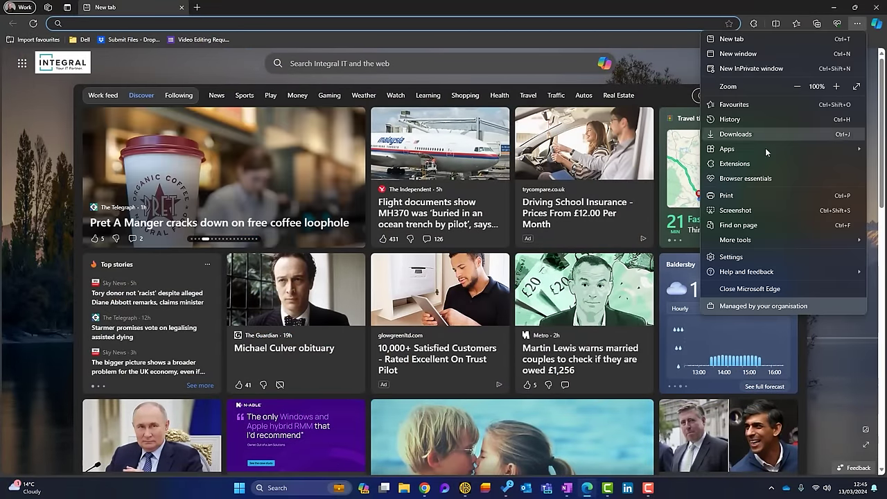
pyautogui.click(718, 258)
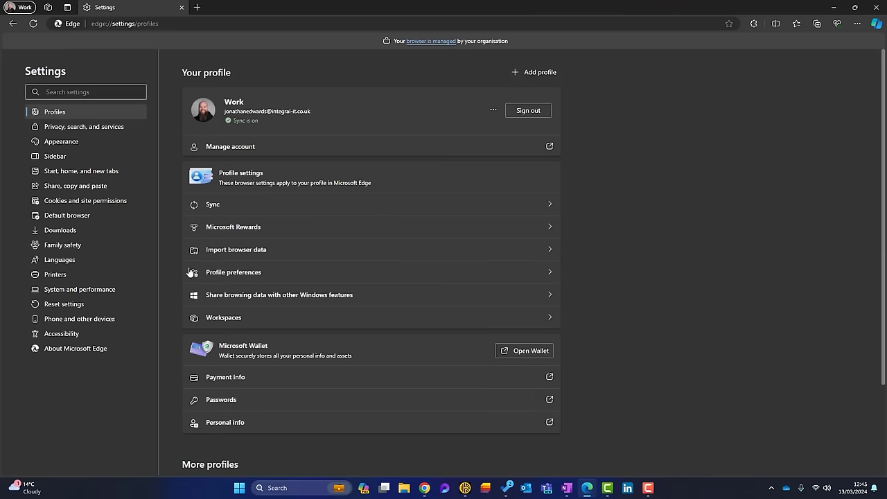
pyautogui.click(93, 290)
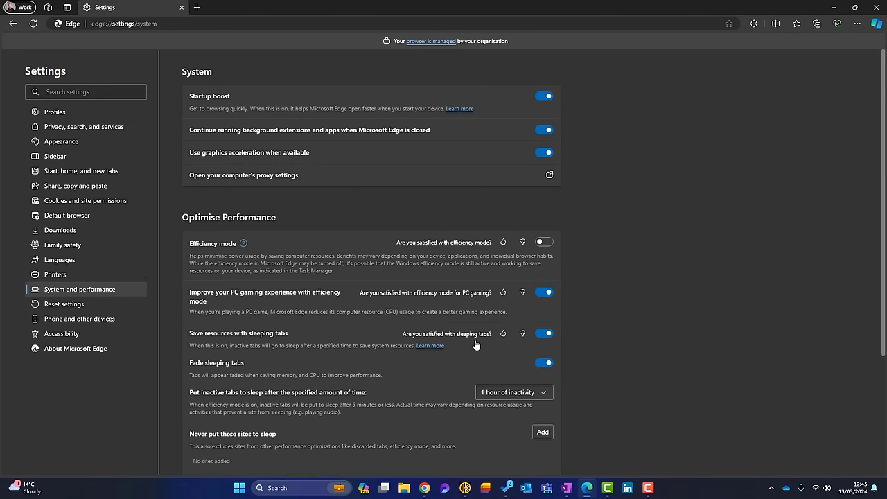
pyautogui.scroll(-1, 391, 346)
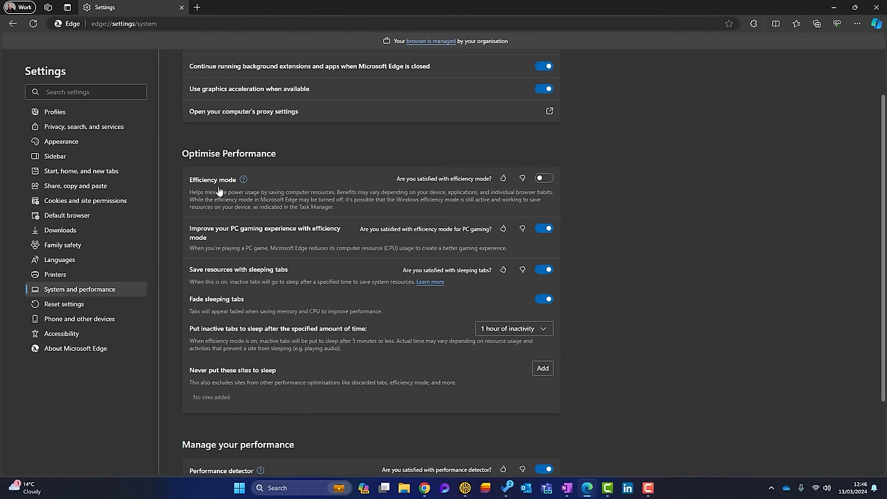
# - Read the Efficiency mode explanation, then switch Efficiency mode on
pyautogui.click(243, 180)
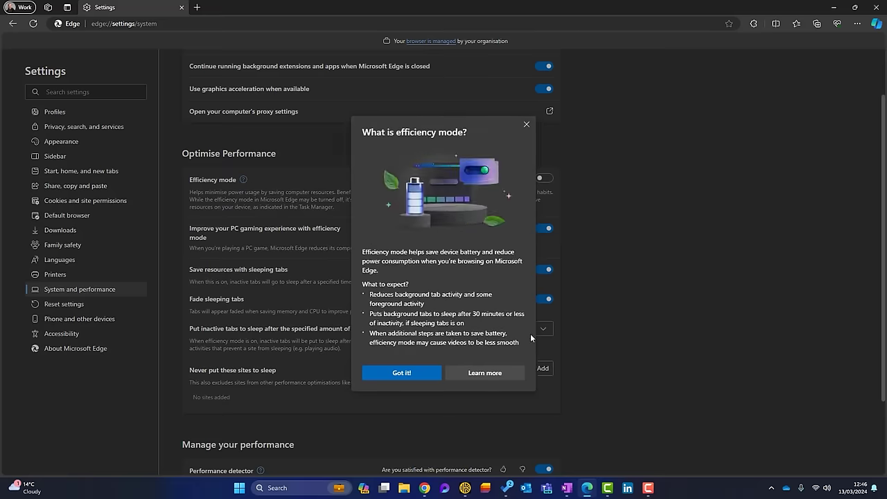
pyautogui.click(421, 379)
pyautogui.click(544, 178)
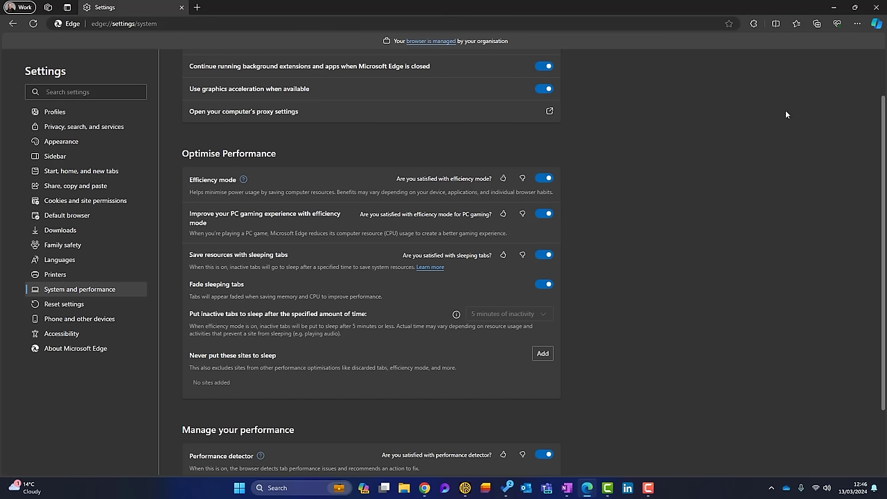
# - Open Browser task manager from More tools, review the process list and select the Browser row
pyautogui.click(857, 25)
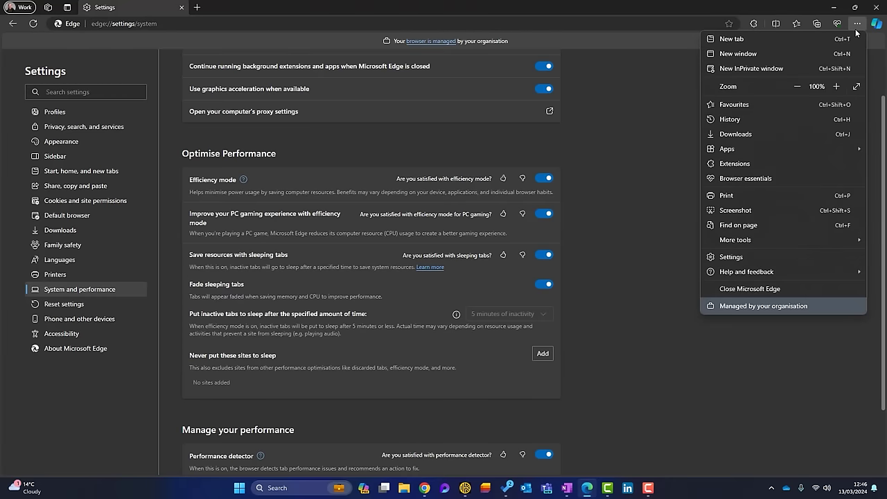
pyautogui.moveTo(752, 242)
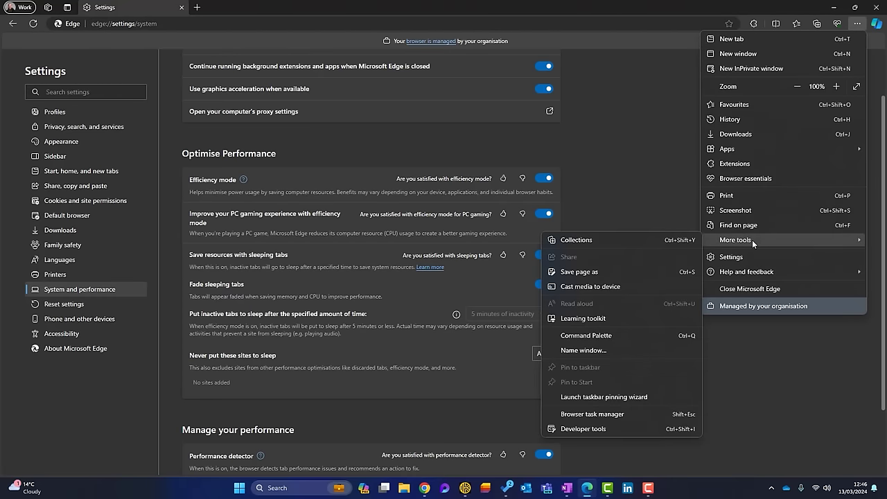
pyautogui.click(585, 416)
pyautogui.scroll(5, 426, 256)
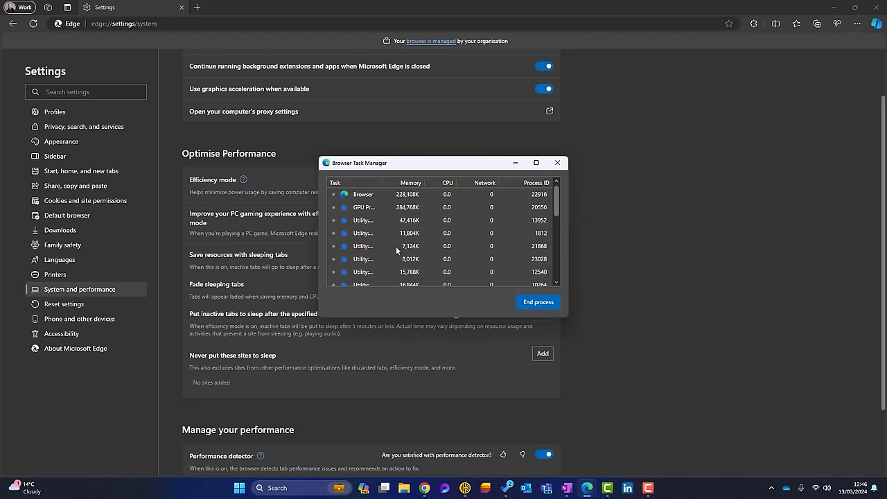
pyautogui.scroll(-5, 448, 236)
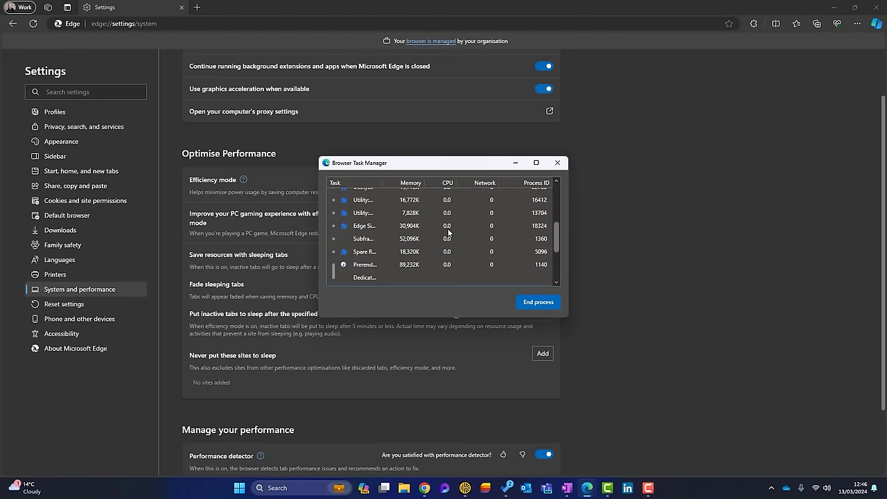
pyautogui.scroll(-2, 448, 233)
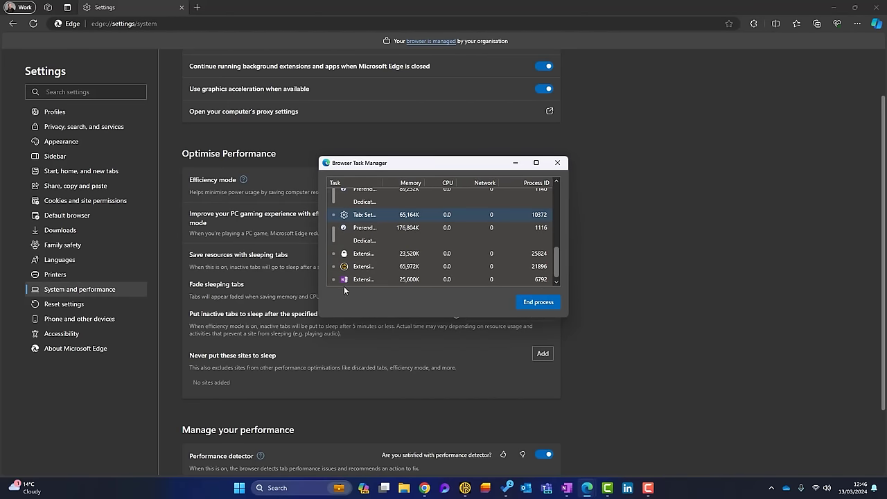
pyautogui.scroll(7, 433, 240)
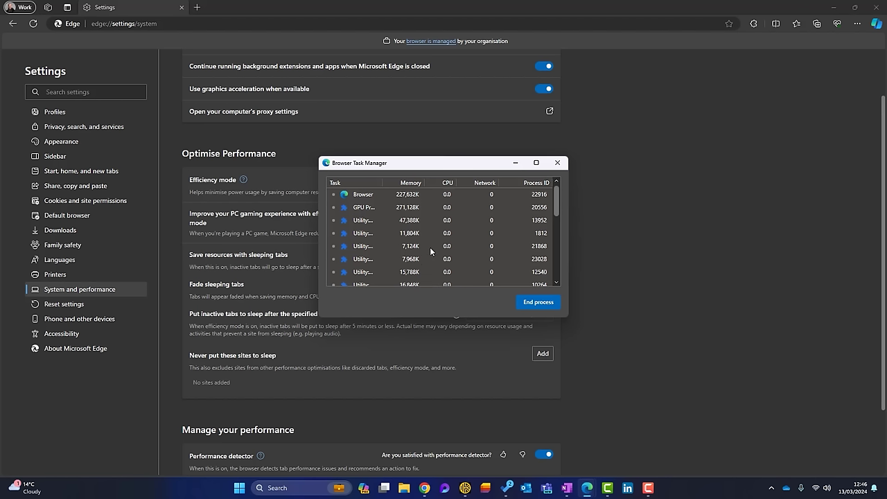
pyautogui.click(369, 199)
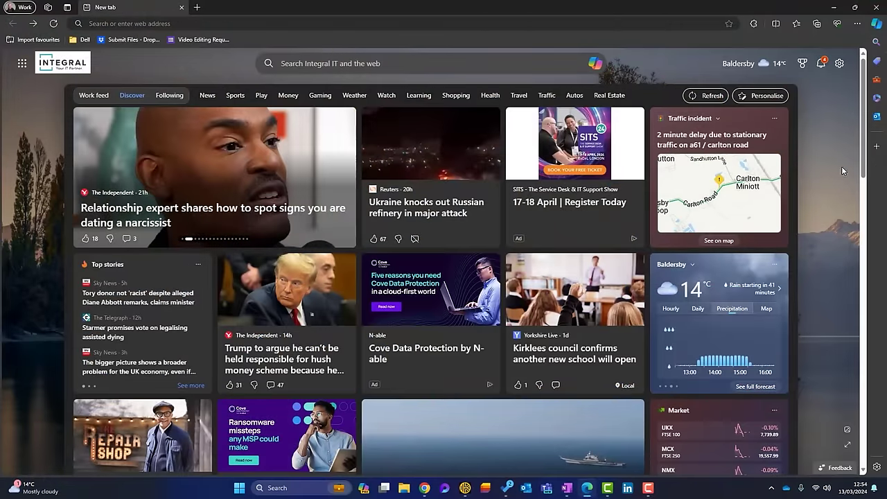
# - Open Edge Settings and go to the Sidebar page
pyautogui.click(859, 25)
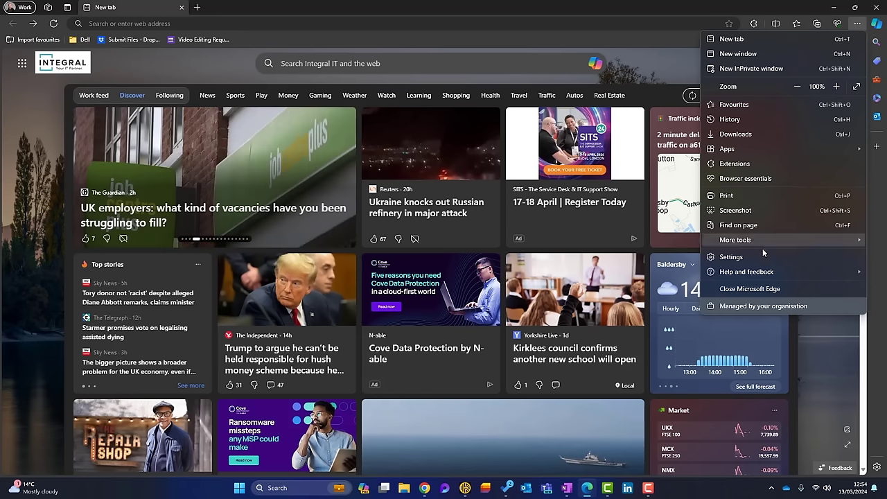
pyautogui.click(735, 258)
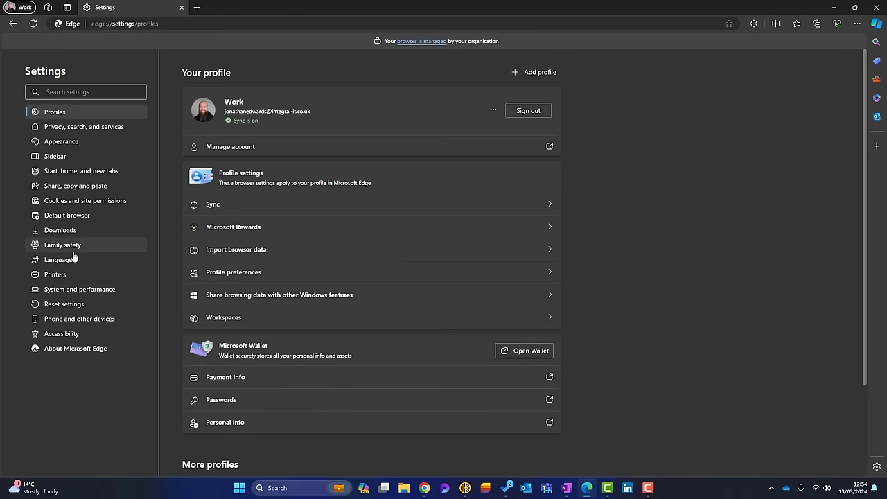
pyautogui.click(65, 161)
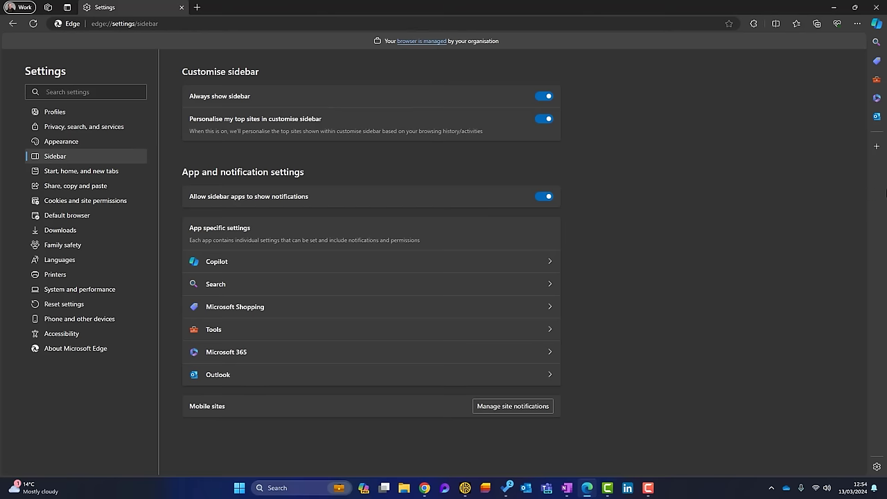
# - Open Outlook from the Microsoft 365 sidebar pane and widen the pane
pyautogui.click(876, 100)
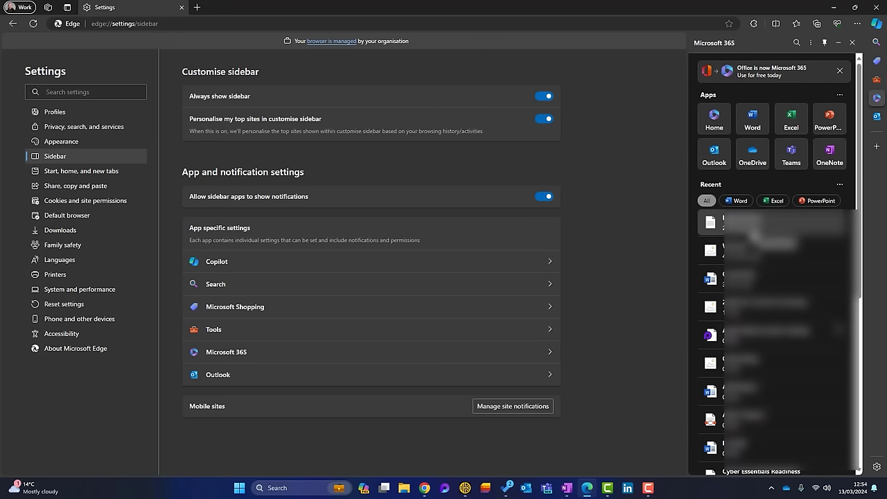
pyautogui.click(876, 118)
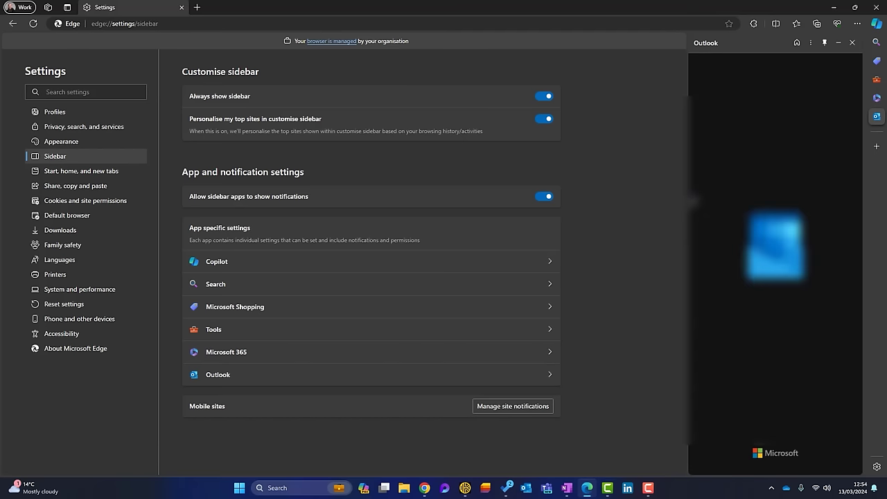
pyautogui.moveTo(688, 199); pyautogui.dragTo(604, 199)
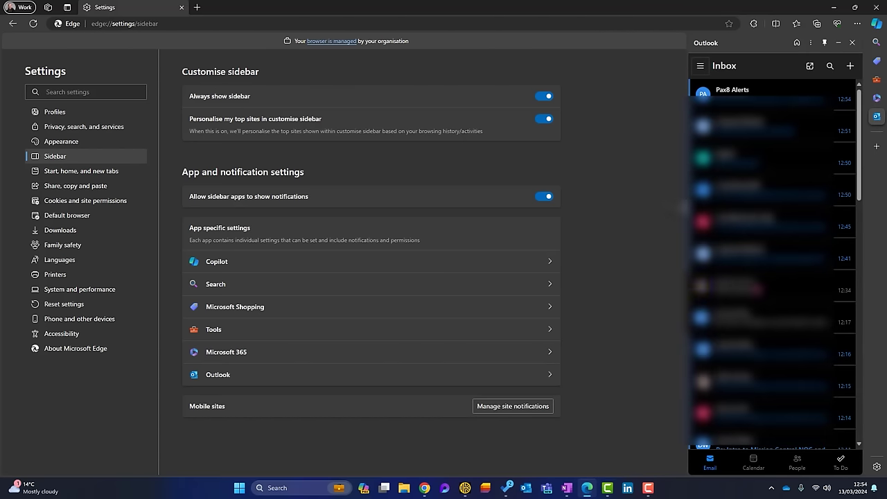
# - Show the sidebar Tools panel, expanding and collapsing Unit converter, Translator and Calculator
pyautogui.click(876, 81)
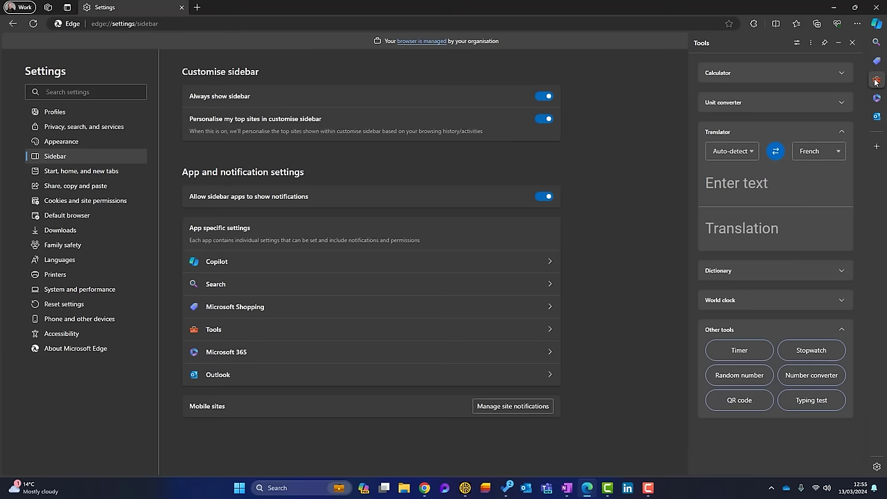
pyautogui.click(843, 103)
pyautogui.click(843, 103)
pyautogui.click(841, 131)
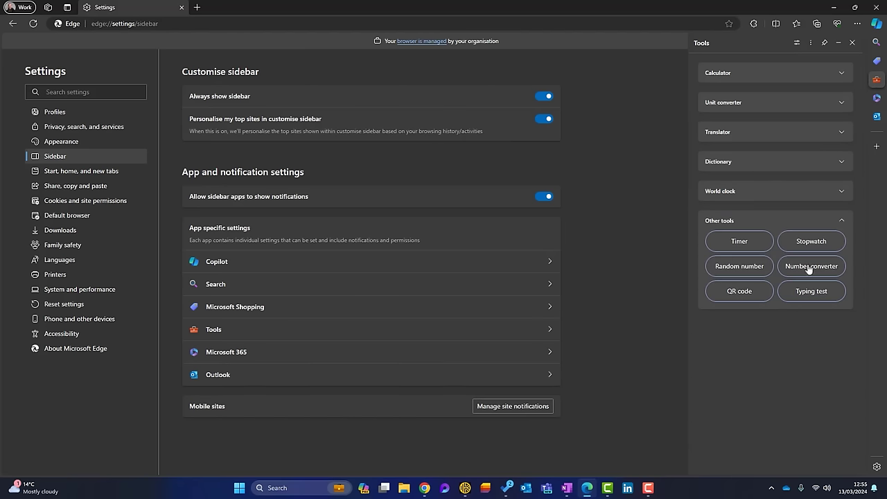
pyautogui.click(790, 74)
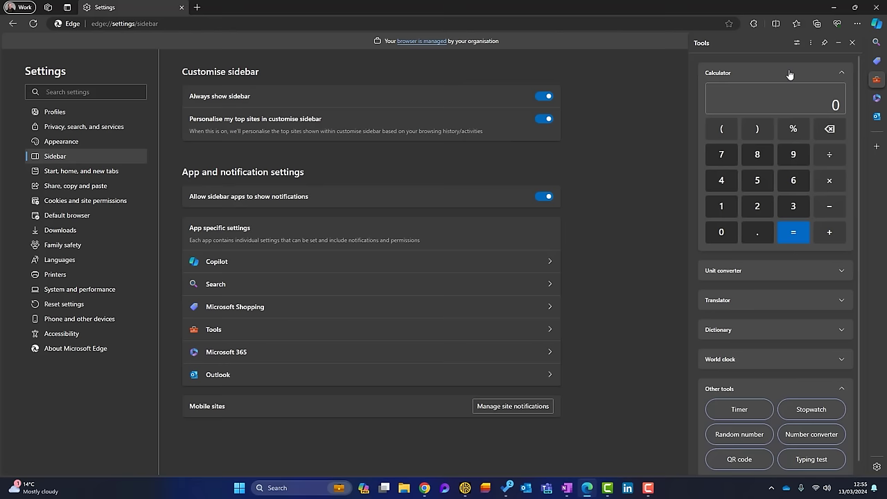
pyautogui.click(828, 73)
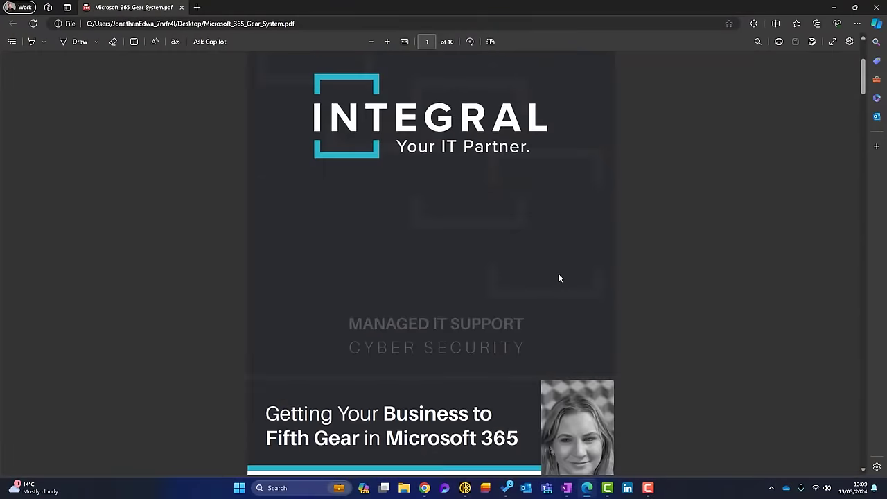
# - Highlight the page 2 heading 'The Big Microsoft 365 Problem' in yellow
pyautogui.scroll(-2, 560, 278)
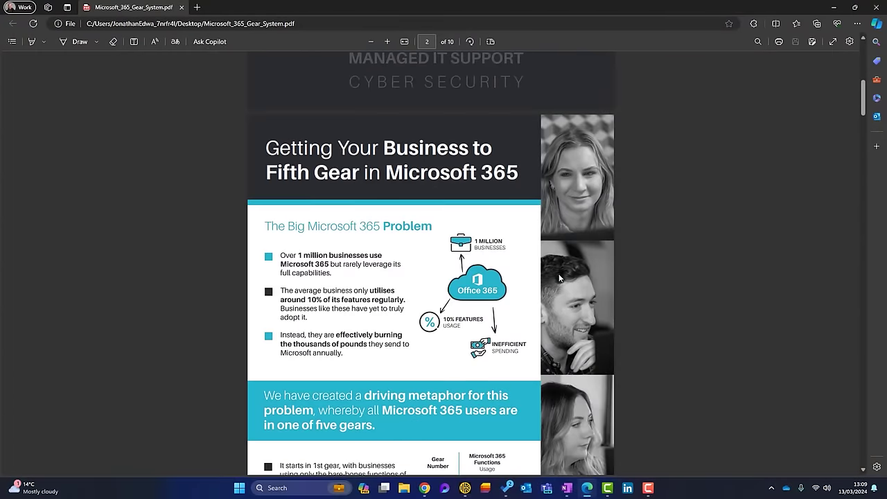
pyautogui.scroll(-2, 558, 276)
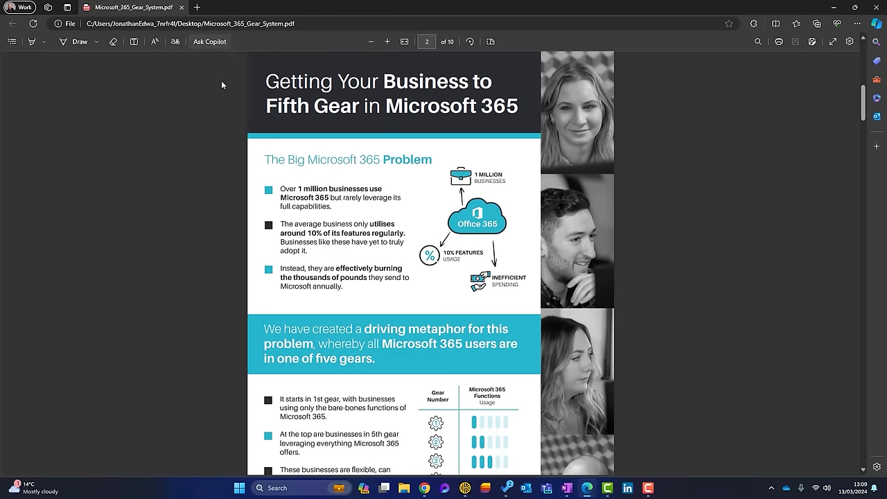
pyautogui.click(34, 43)
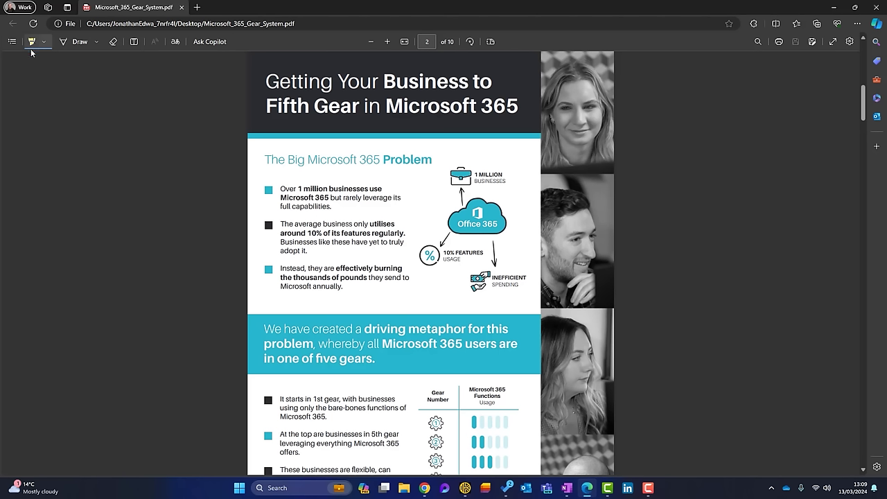
pyautogui.click(250, 168)
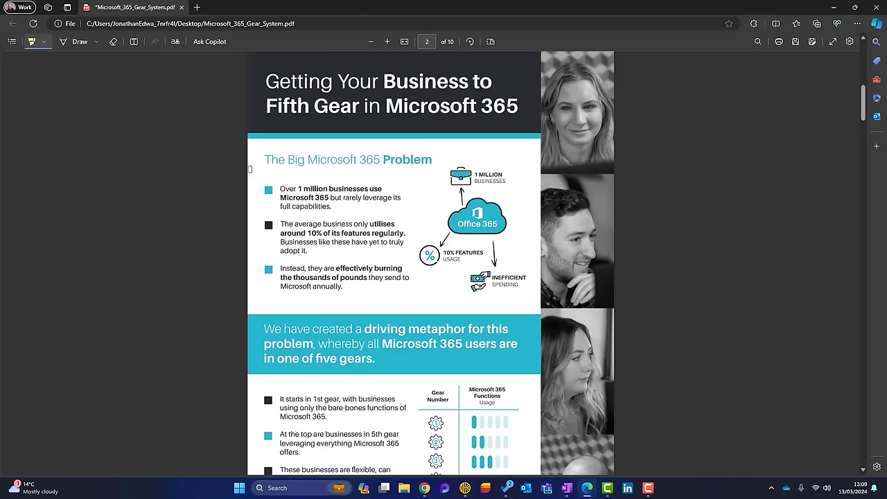
pyautogui.moveTo(265, 160); pyautogui.dragTo(437, 164)
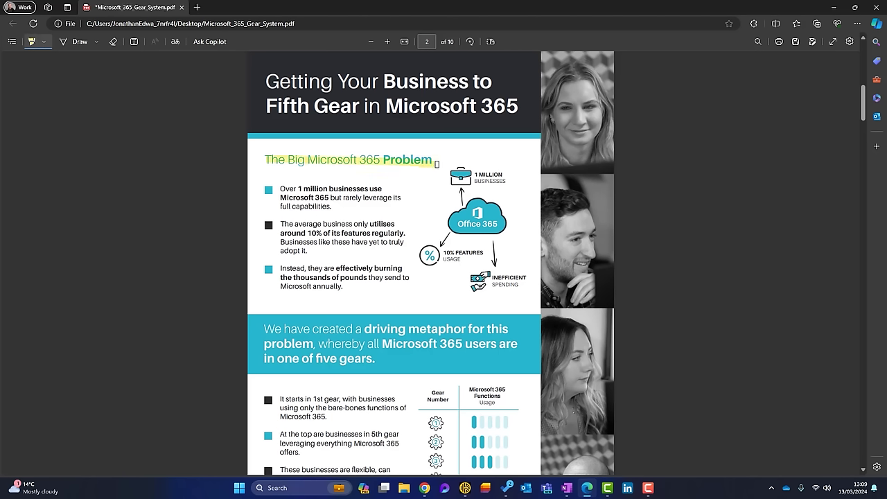
# - Add the text note 'I don't like this.' below the highlighted heading
pyautogui.click(134, 42)
pyautogui.click(296, 174)
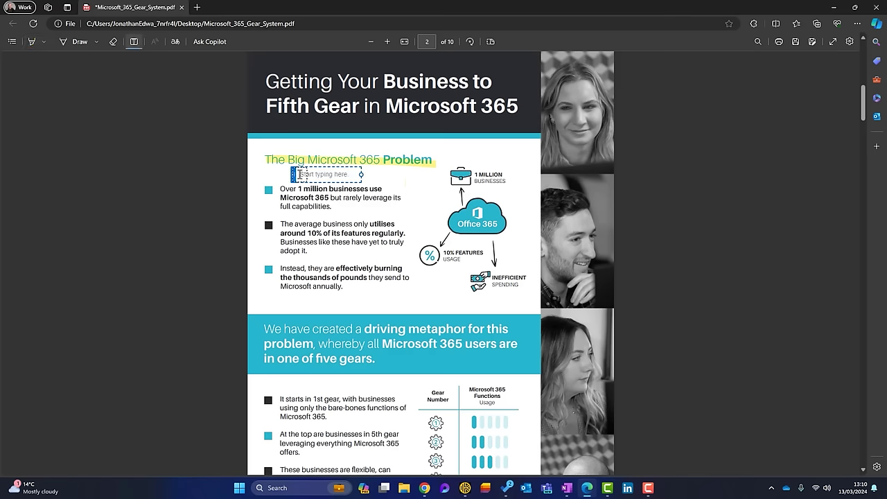
pyautogui.write('Too')
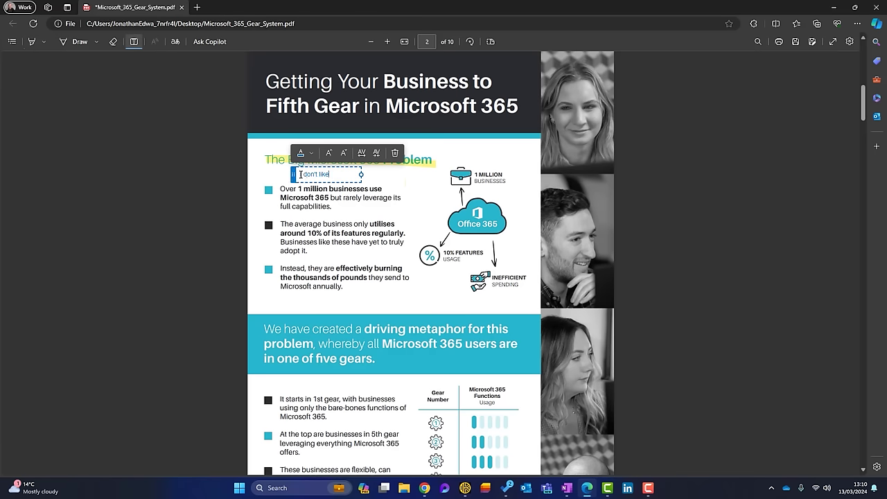
pyautogui.click(488, 216)
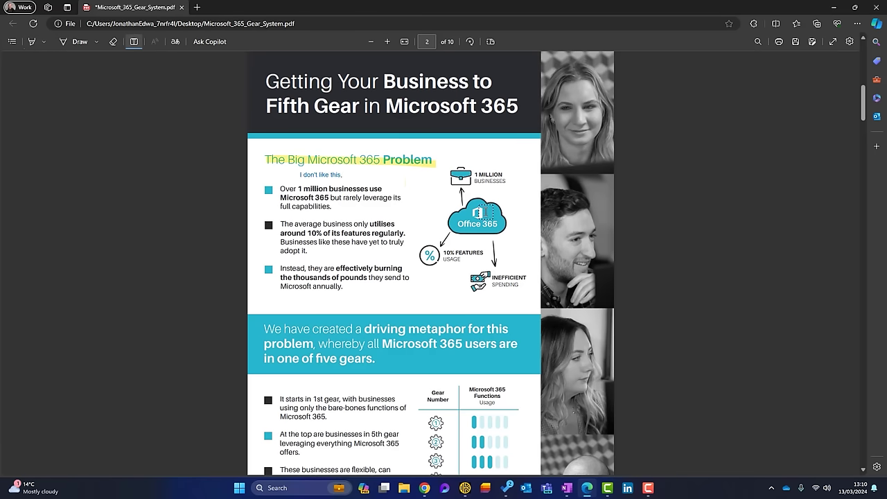
# - Draw a thick red freehand loop around the Office 365 diagram
pyautogui.click(81, 44)
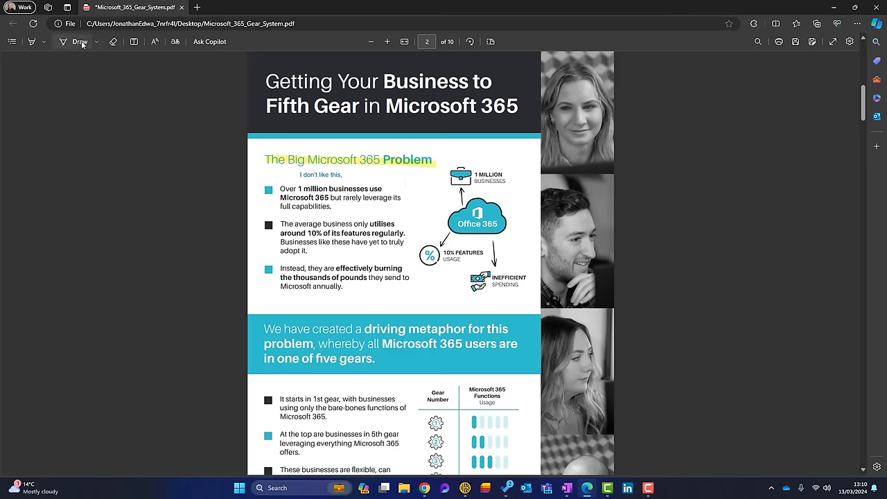
pyautogui.click(95, 43)
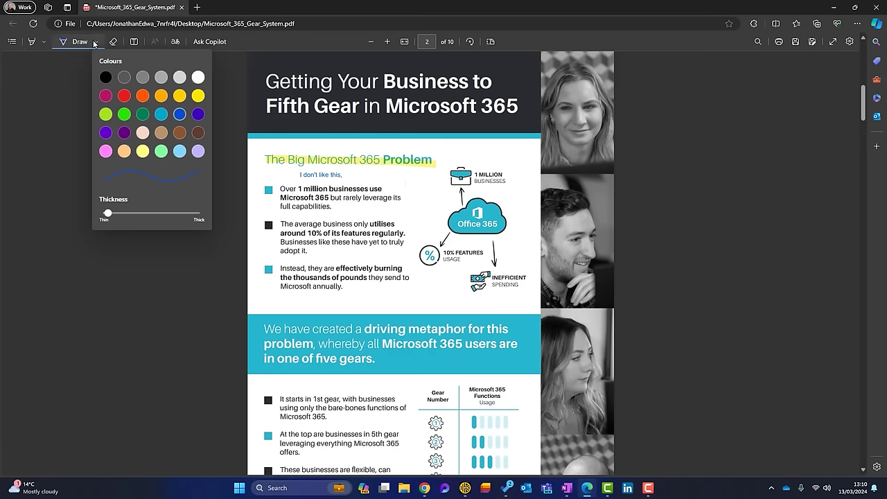
pyautogui.click(124, 95)
pyautogui.moveTo(108, 215); pyautogui.dragTo(154, 216)
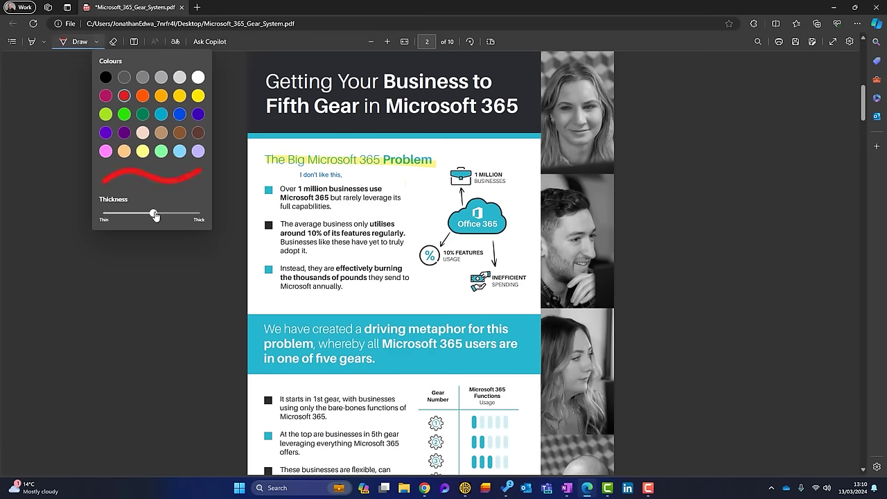
pyautogui.moveTo(473, 253)
pyautogui.mouseDown()
pyautogui.moveTo(378, 294)
pyautogui.moveTo(417, 179)
pyautogui.moveTo(316, 265)
pyautogui.mouseUp()
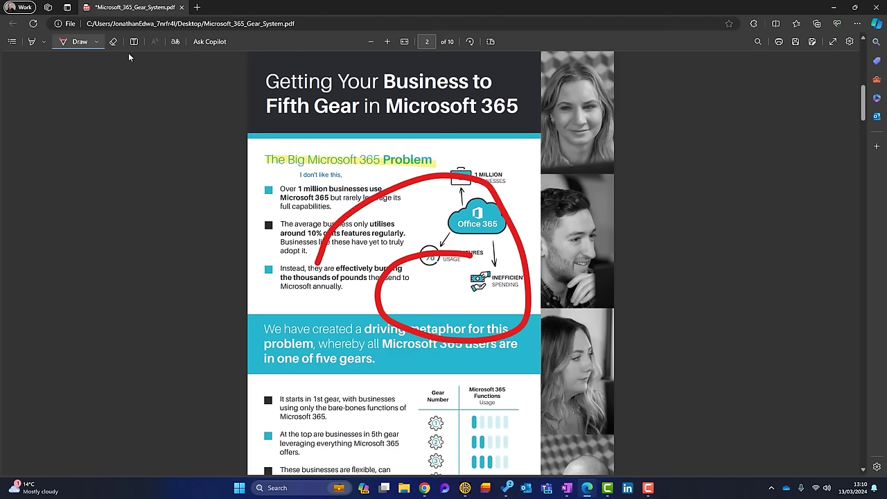
pyautogui.click(114, 42)
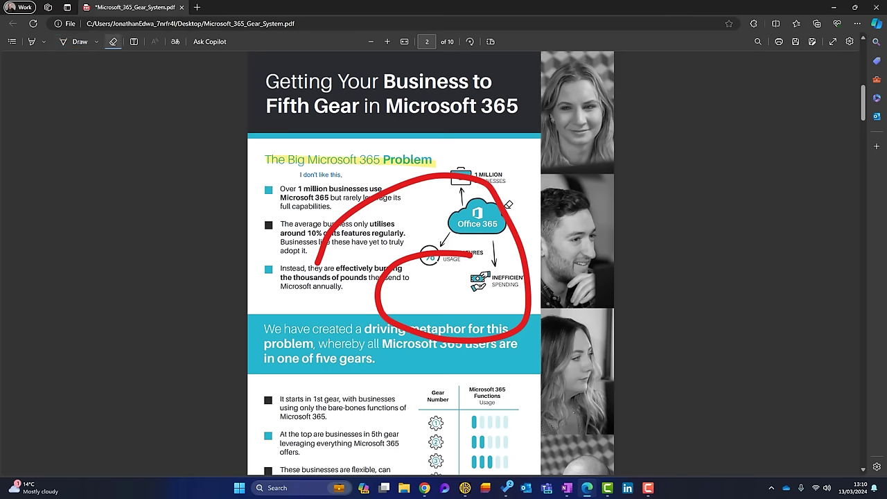
# - Erase the red ink loop from around the Office 365 diagram
pyautogui.click(527, 248)
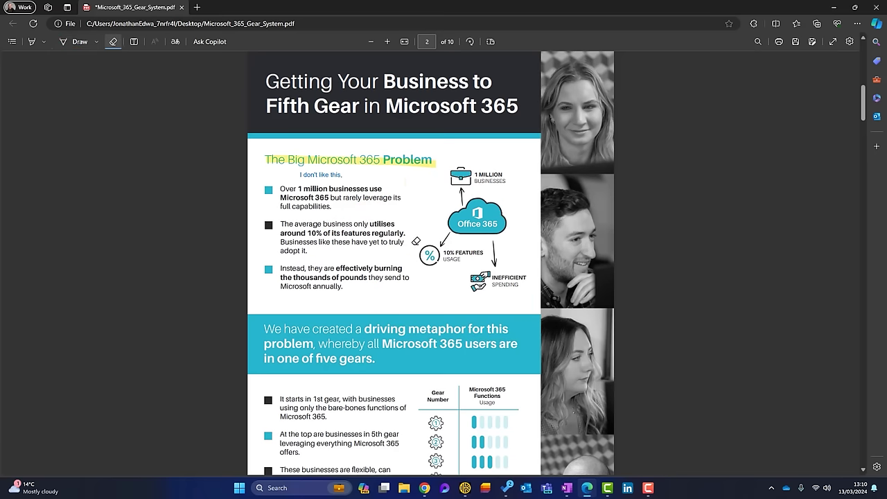